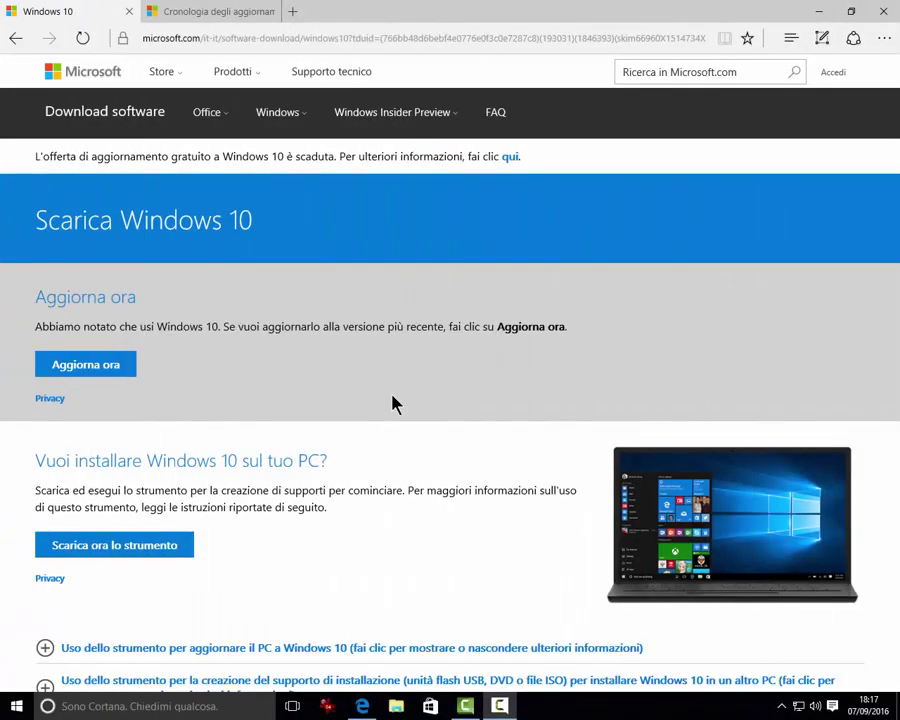
# - Compare the Windows 10 update history page with the Windows 10 software download page and its update options
pyautogui.click(227, 11)
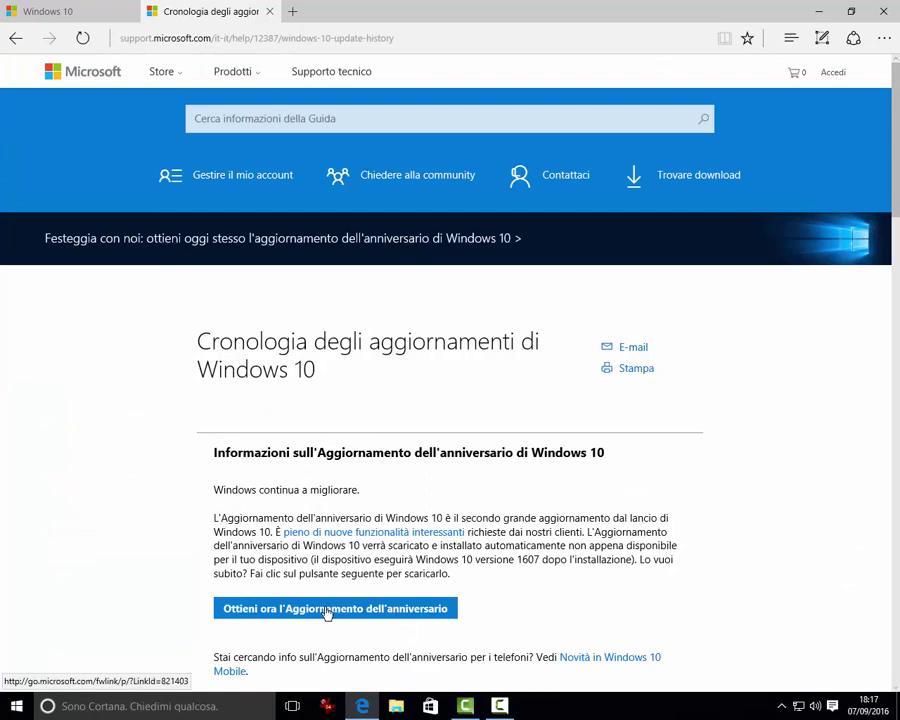
pyautogui.click(108, 10)
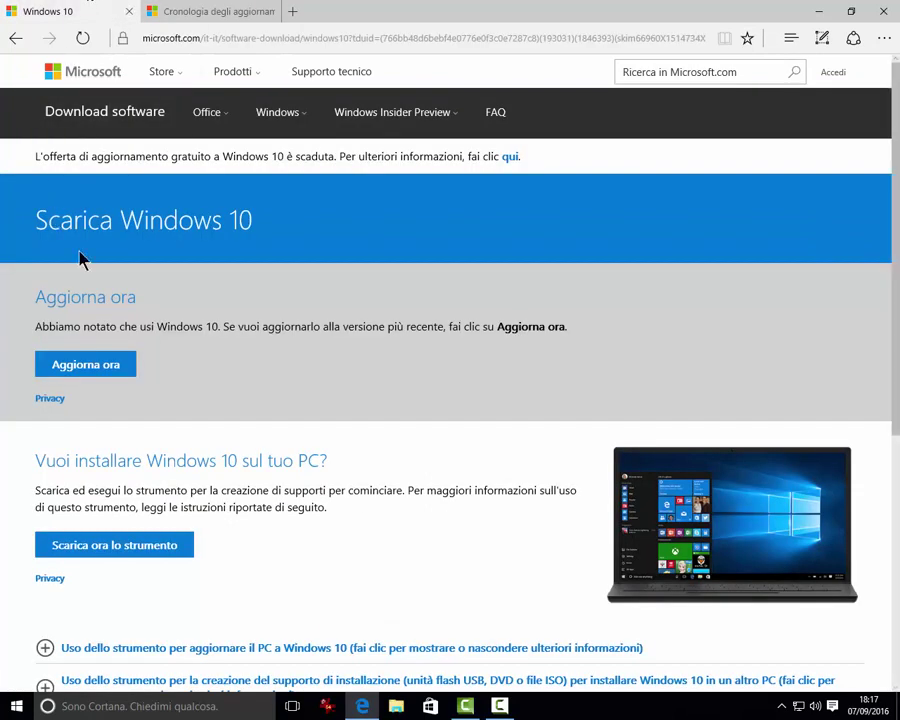
pyautogui.click(88, 366)
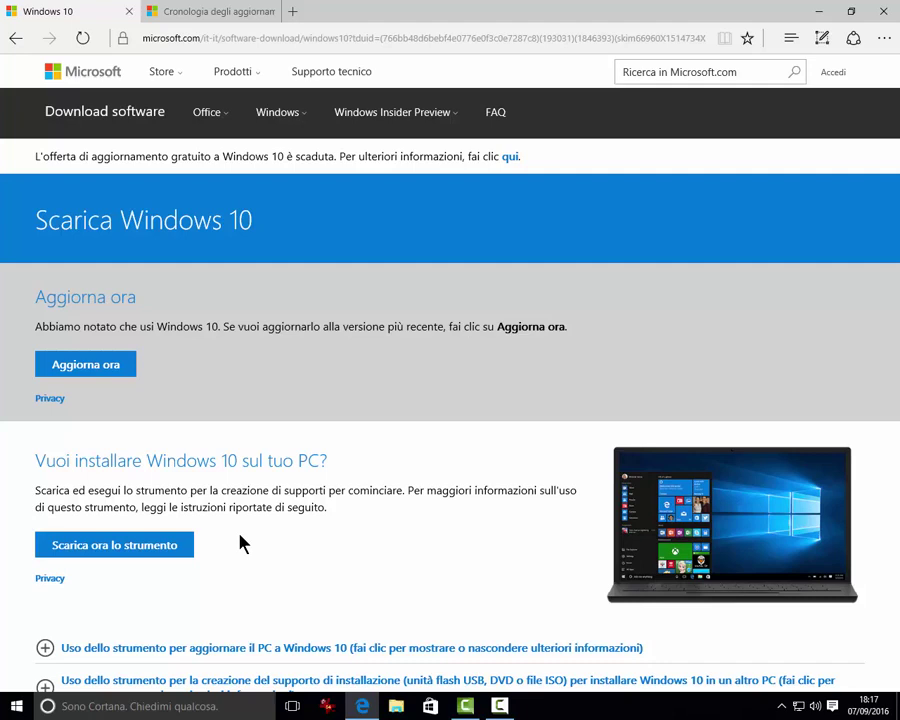
# - Expand and read the download page's instructions for upgrading a PC and creating Windows 10 installation media
pyautogui.scroll(-2, 240, 543)
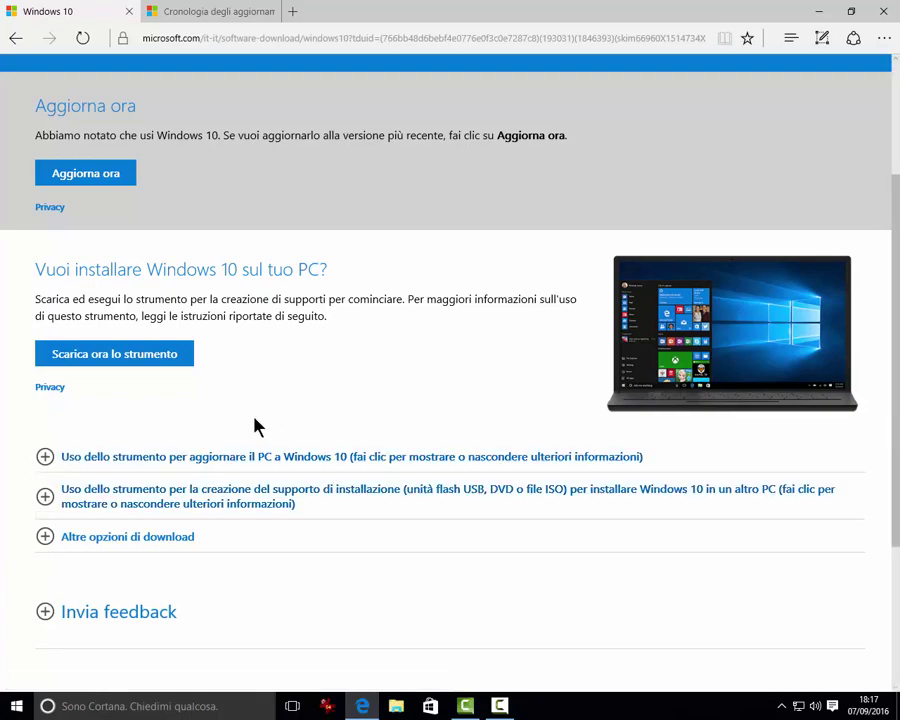
pyautogui.click(44, 497)
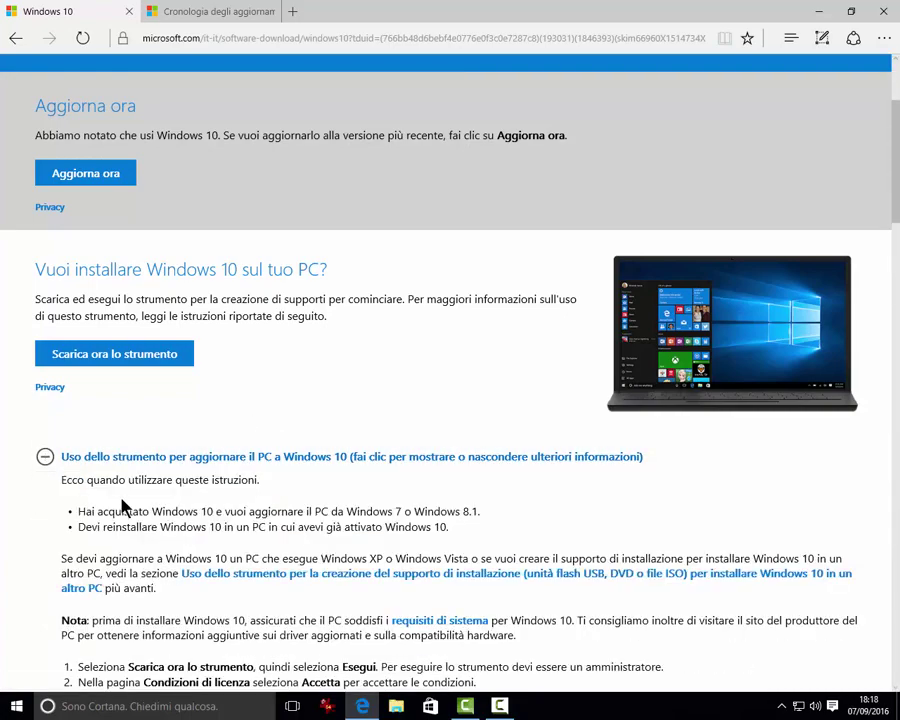
pyautogui.scroll(-2, 126, 507)
pyautogui.scroll(-10, 128, 510)
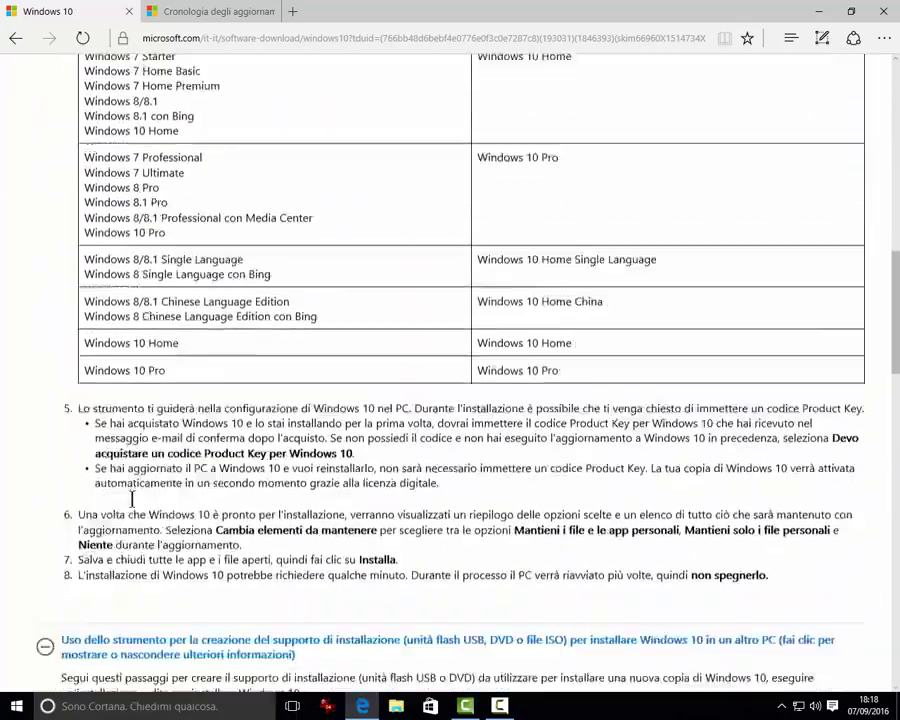
pyautogui.scroll(-3, 130, 500)
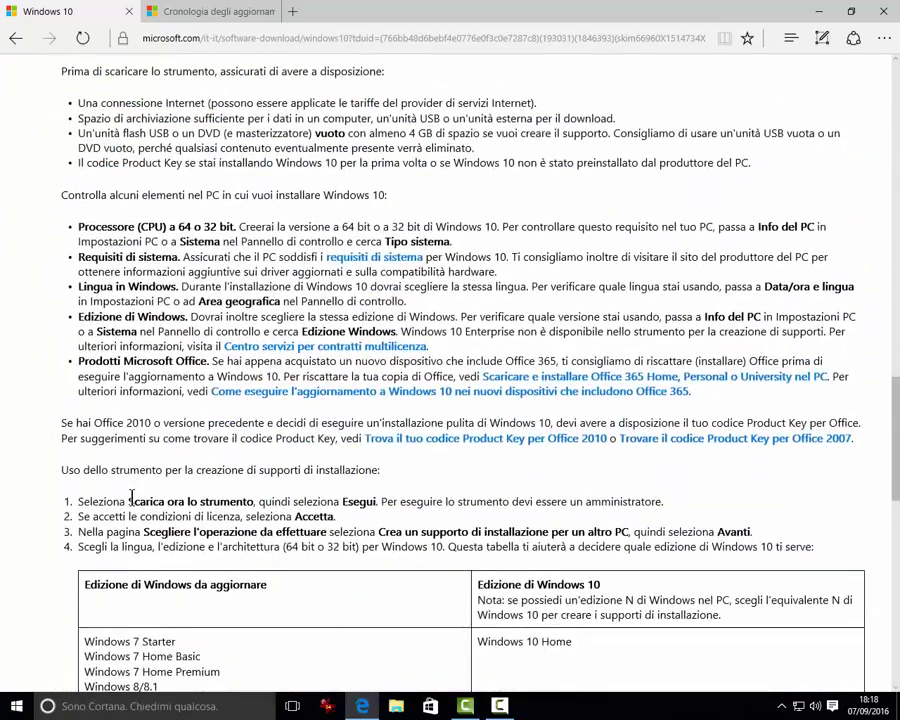
pyautogui.scroll(-7, 131, 497)
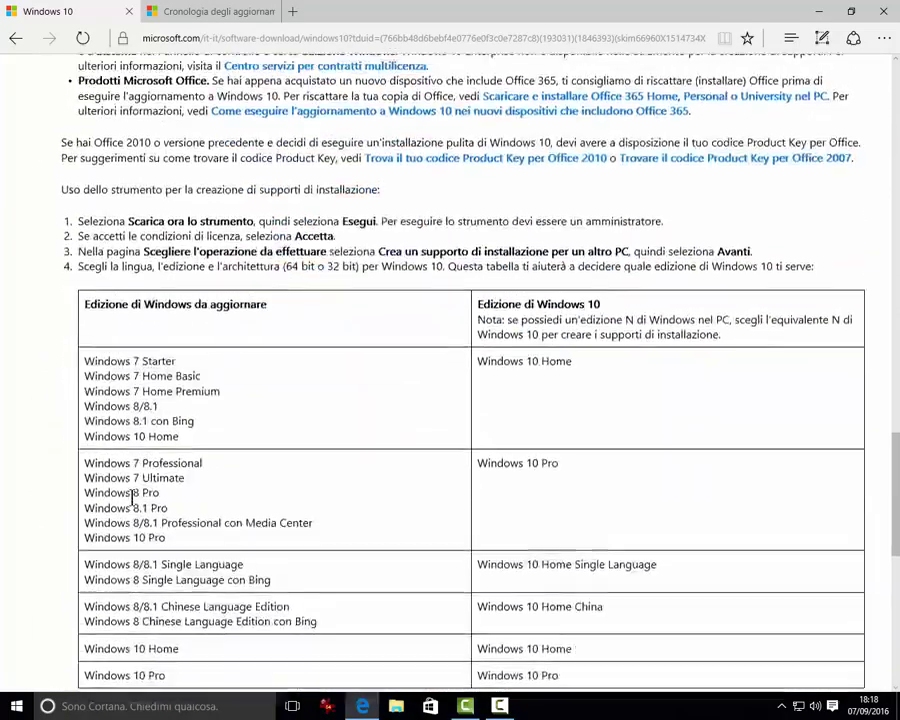
pyautogui.scroll(20, 131, 497)
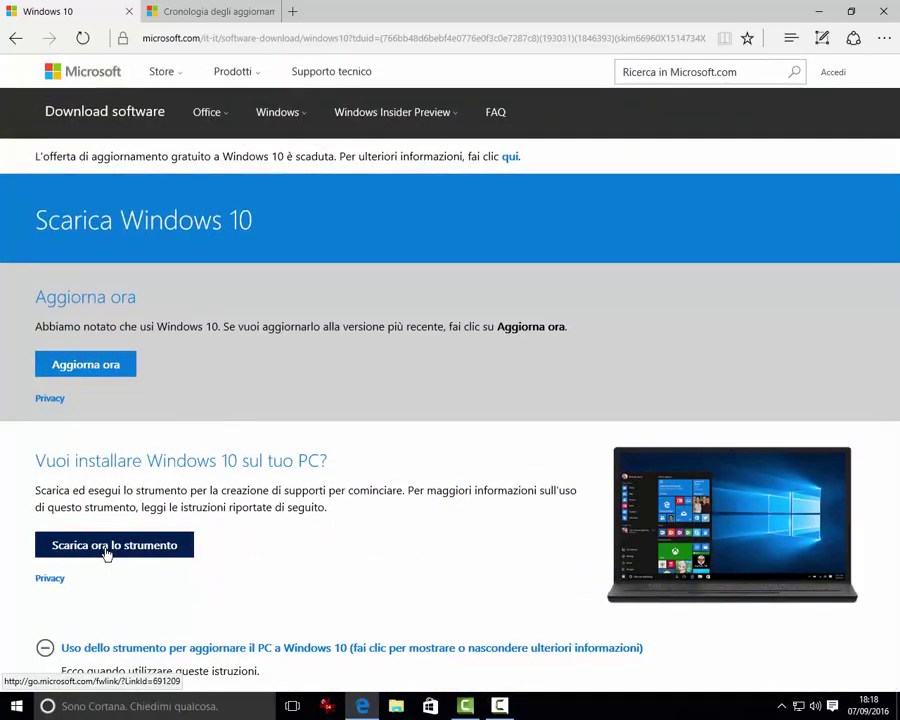
# - Download MediaCreationTool.exe from the Windows 10 download page and the Anniversary Update installer from the update history page
pyautogui.click(107, 552)
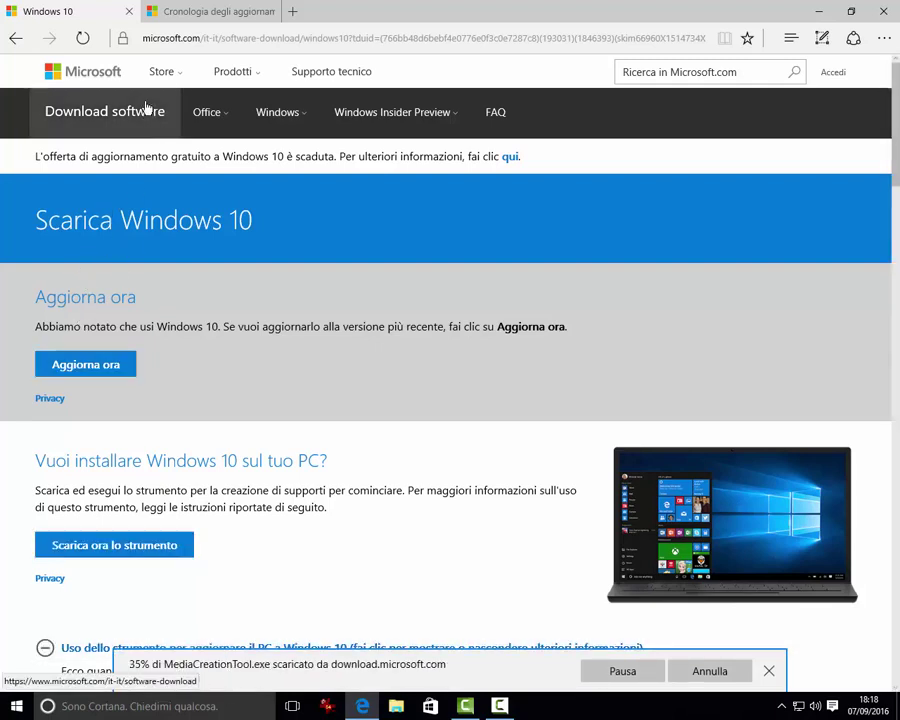
pyautogui.click(207, 12)
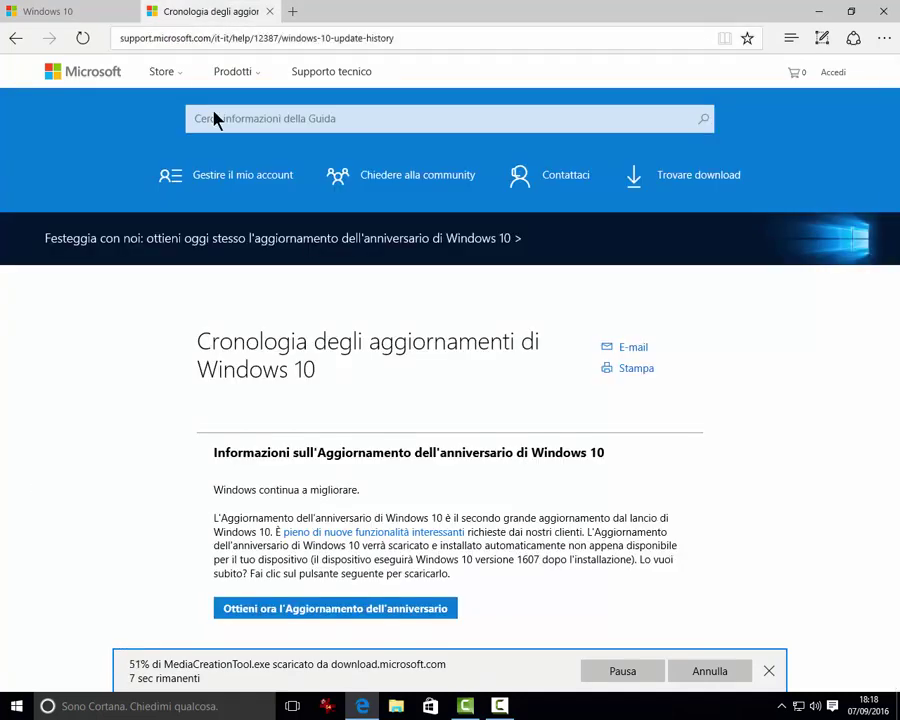
pyautogui.click(289, 612)
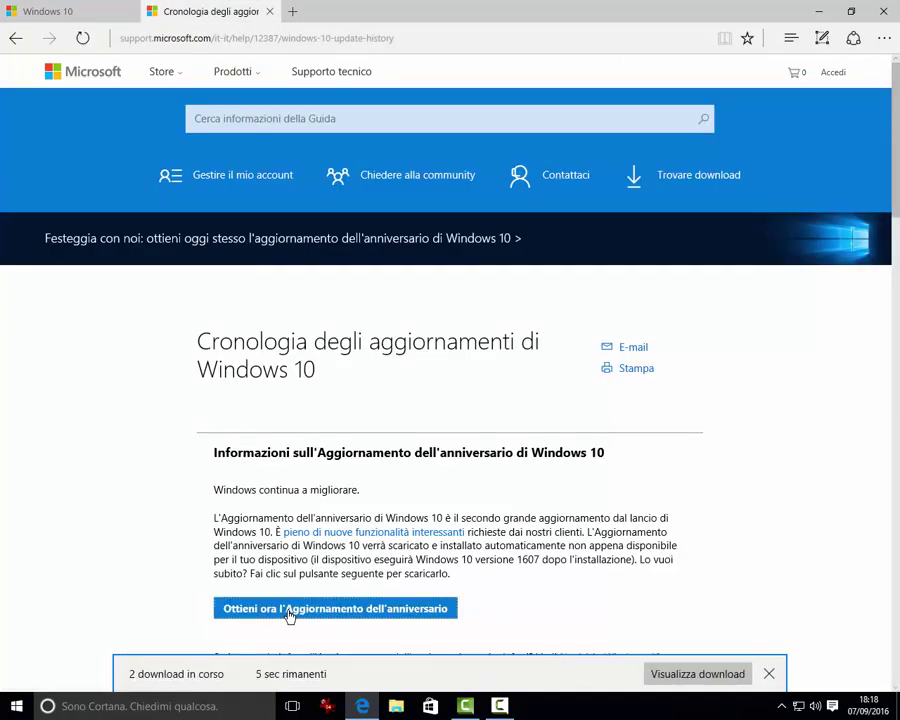
pyautogui.click(24, 14)
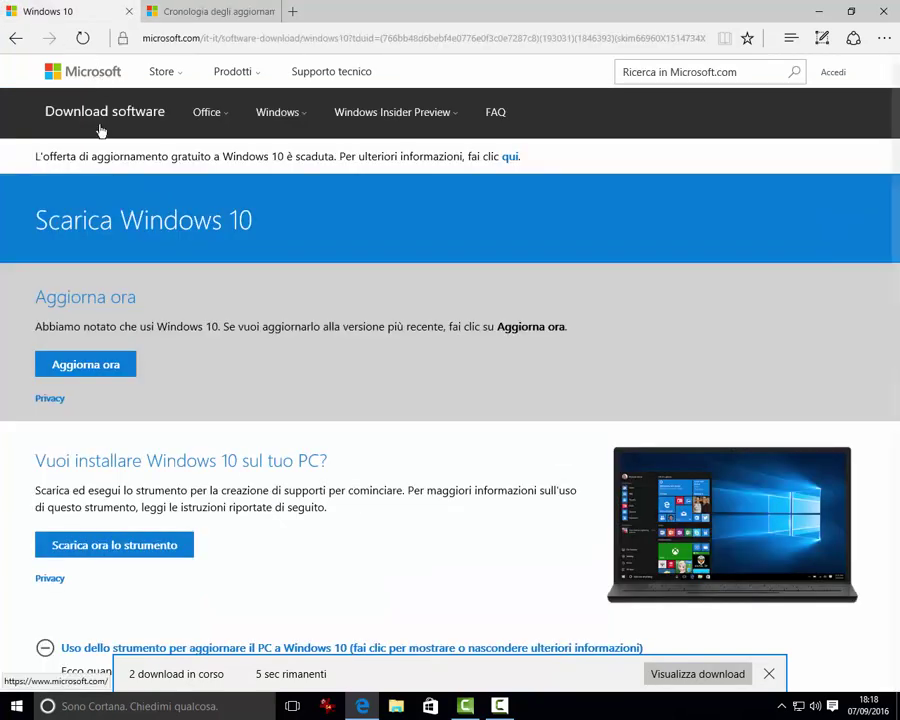
pyautogui.click(82, 368)
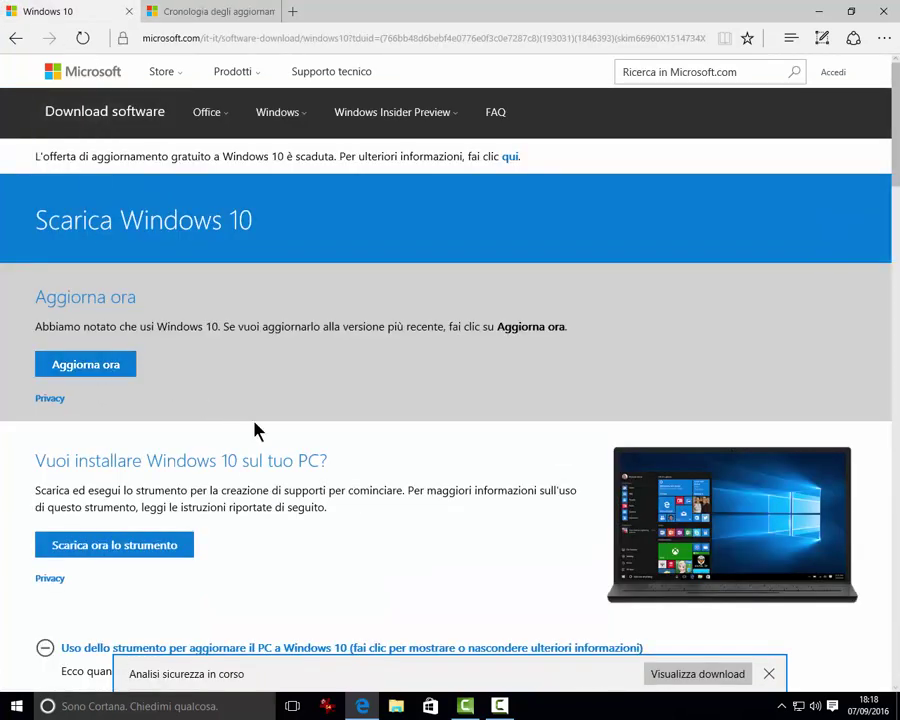
# - Run Windows10Upgrade28084.exe from the Download folder, close the folder and minimise the browser
pyautogui.click(686, 682)
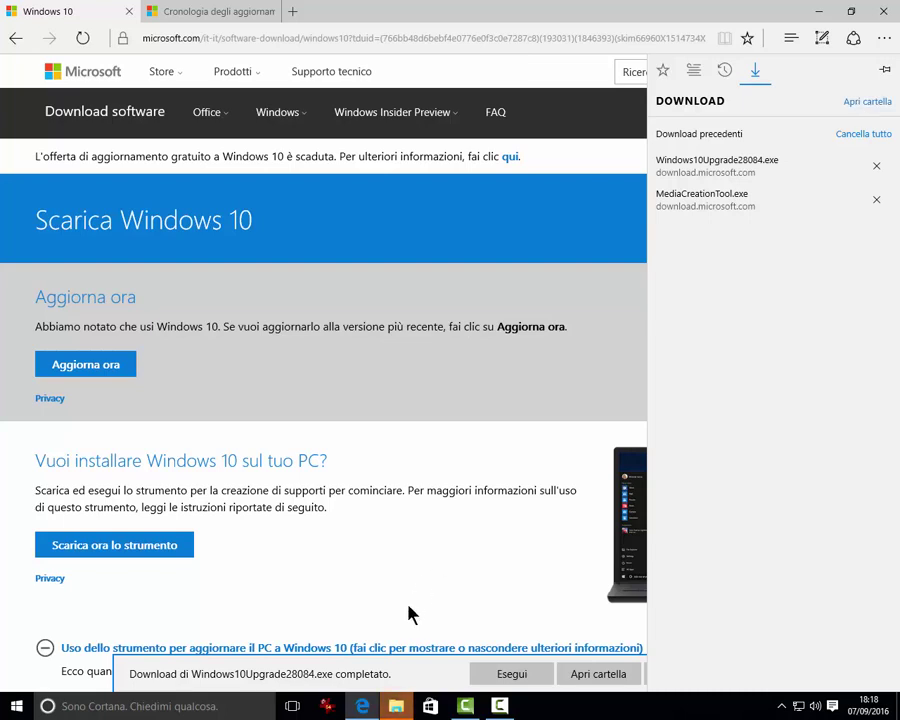
pyautogui.click(396, 710)
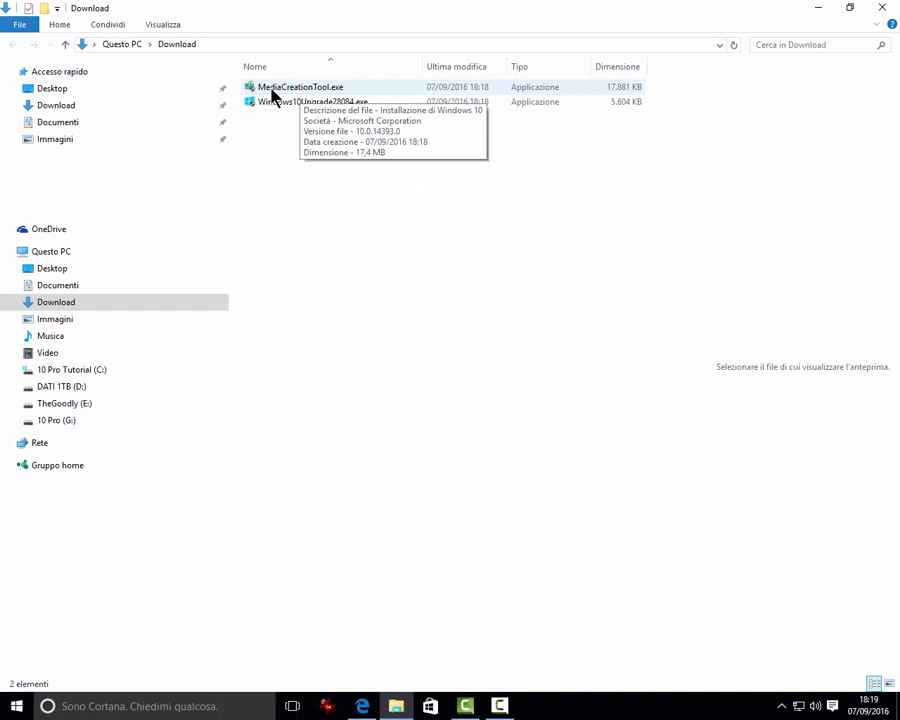
pyautogui.click(301, 104)
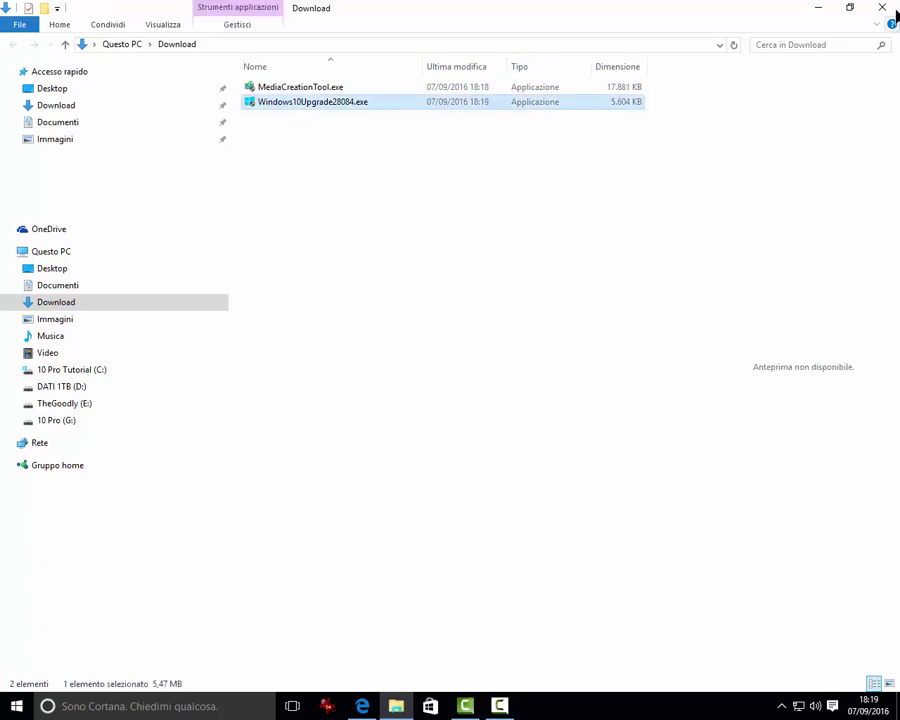
pyautogui.click(882, 8)
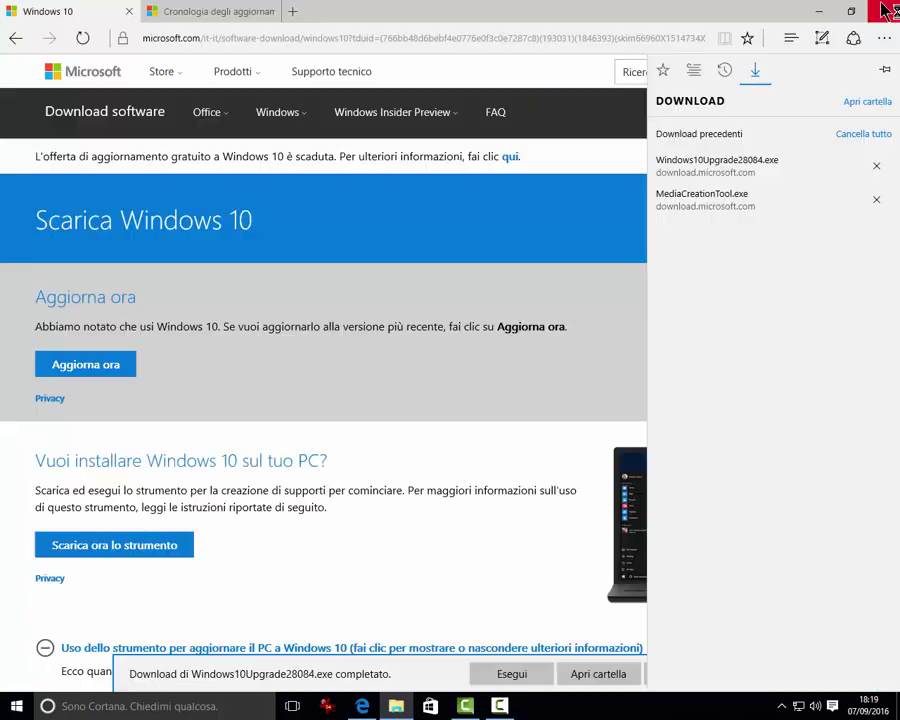
pyautogui.click(829, 13)
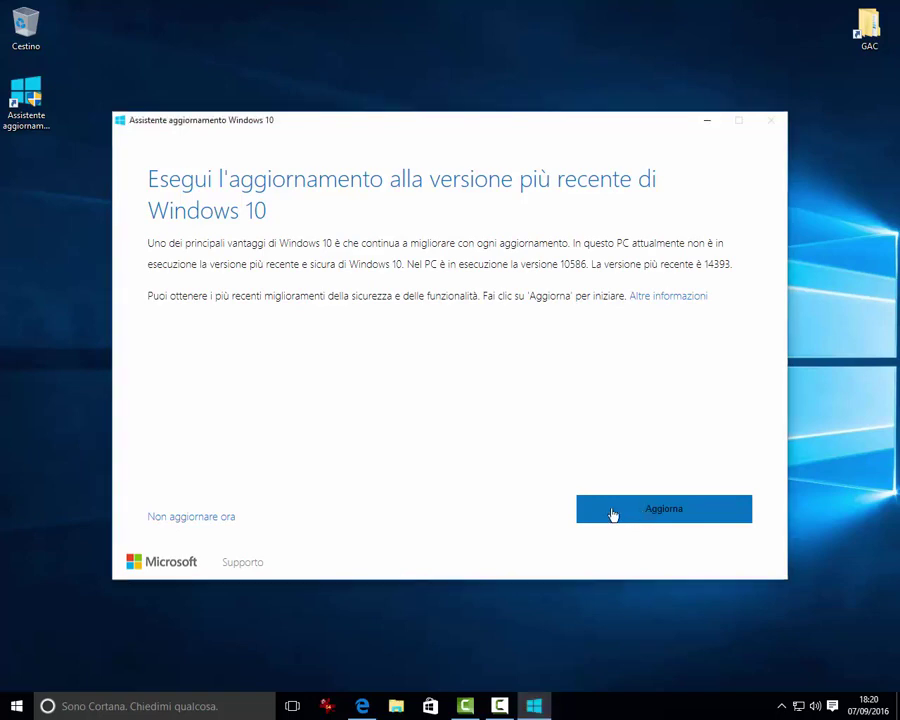
# - Check Windows Update in the system's update and security settings, and close the settings
pyautogui.click(16, 706)
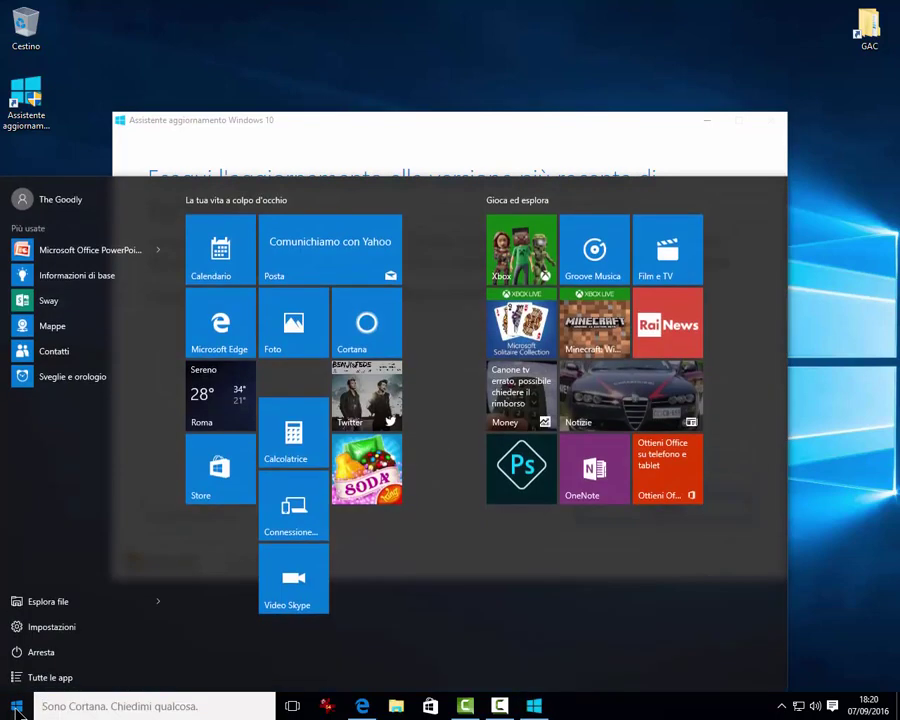
pyautogui.click(40, 635)
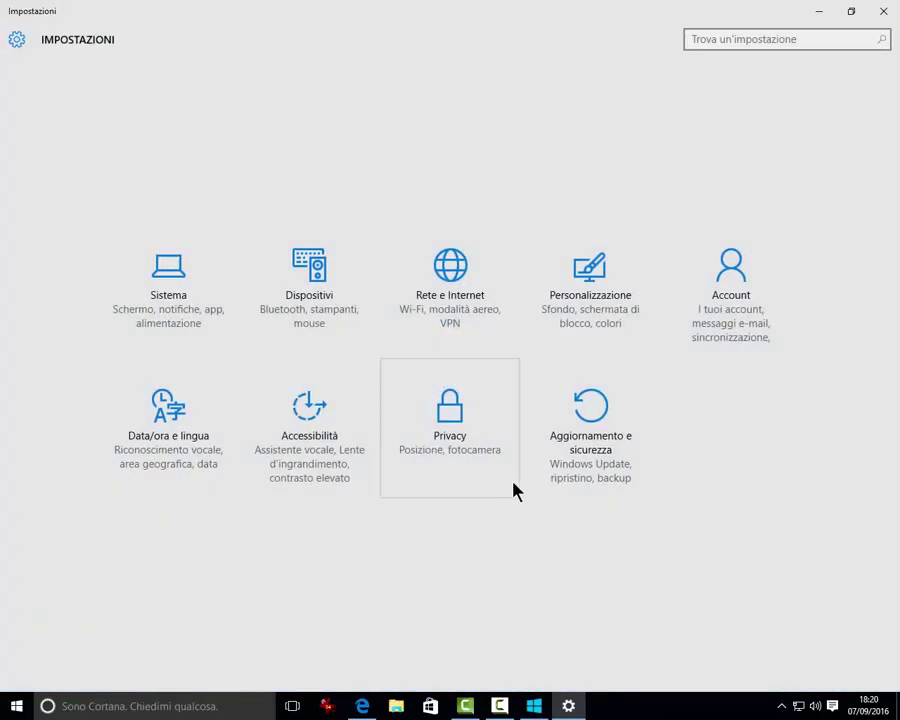
pyautogui.click(593, 431)
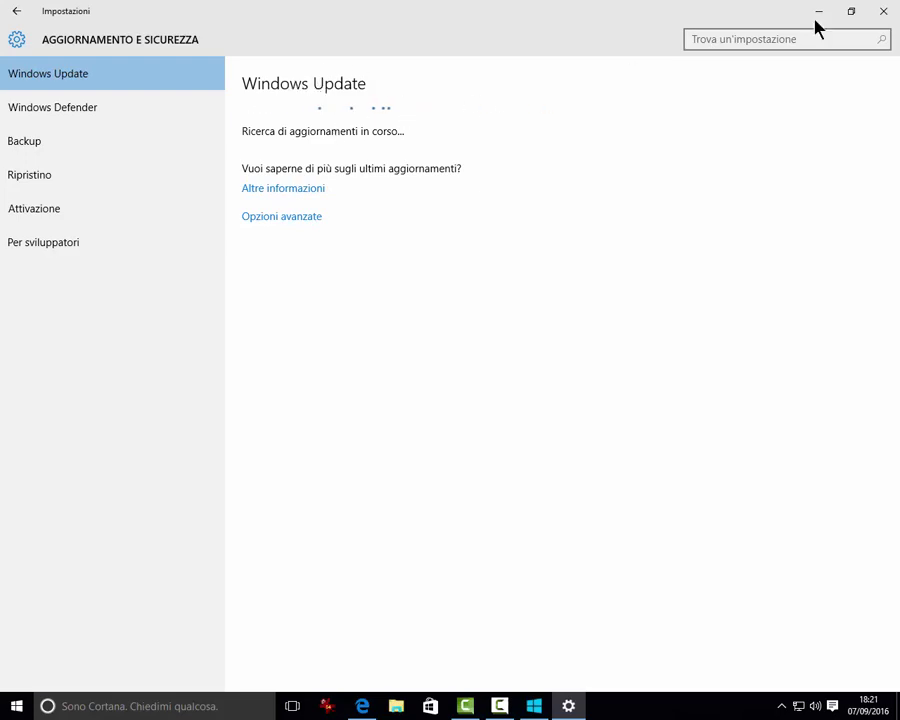
pyautogui.click(884, 11)
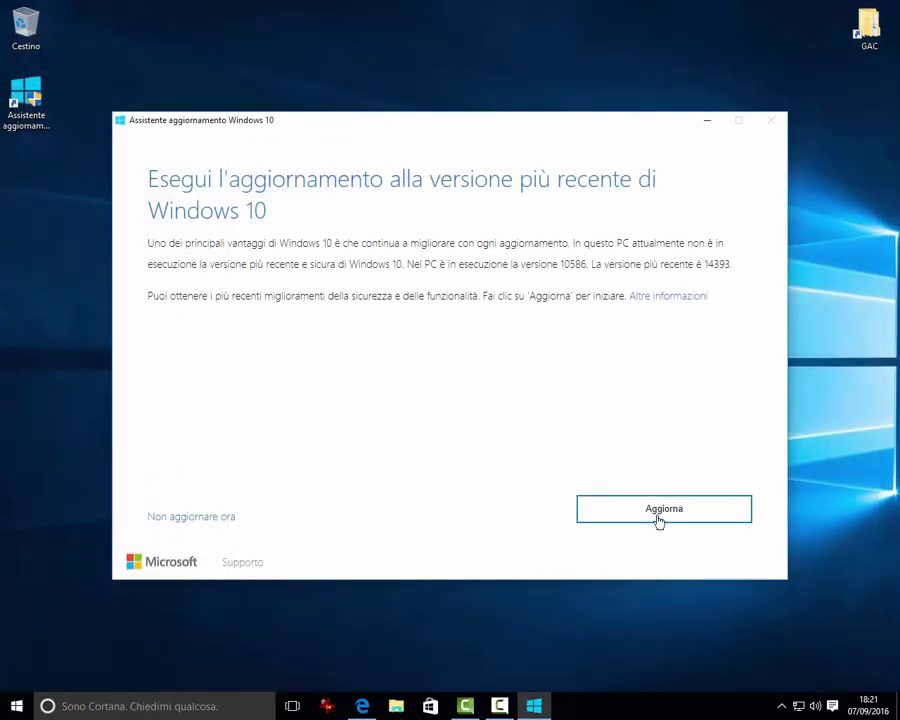
# - Start the Windows 10 update in the upgrade assistant and minimise the assistant during the download
pyautogui.click(657, 517)
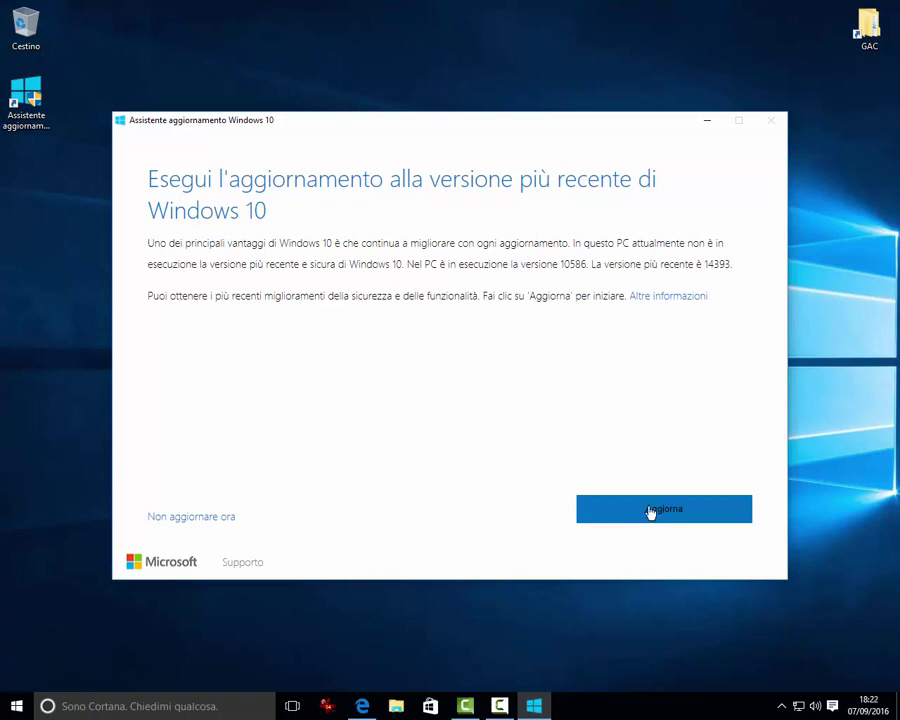
pyautogui.click(650, 512)
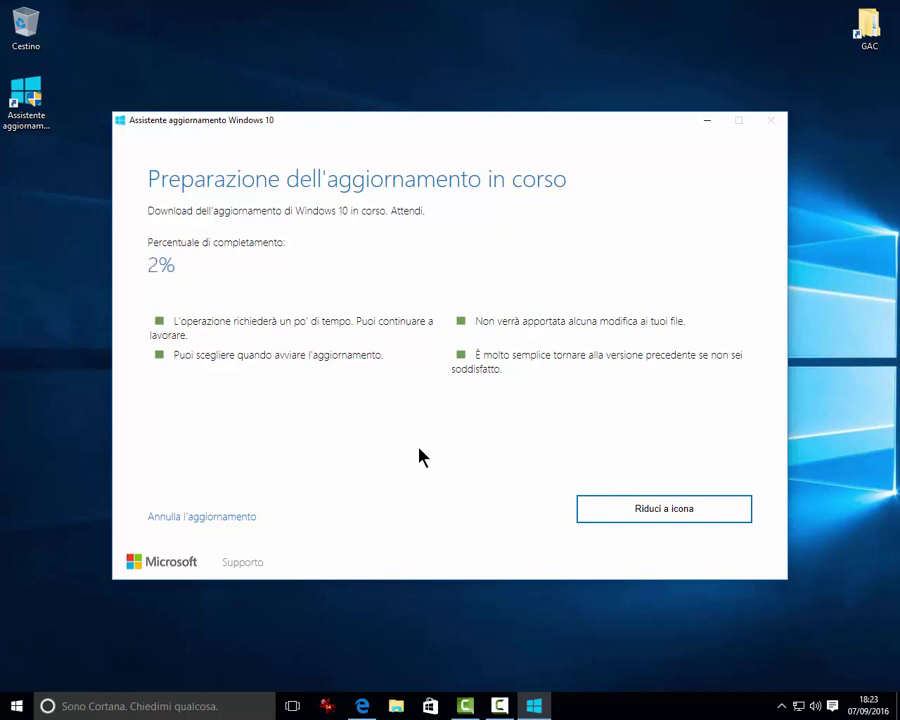
pyautogui.click(662, 519)
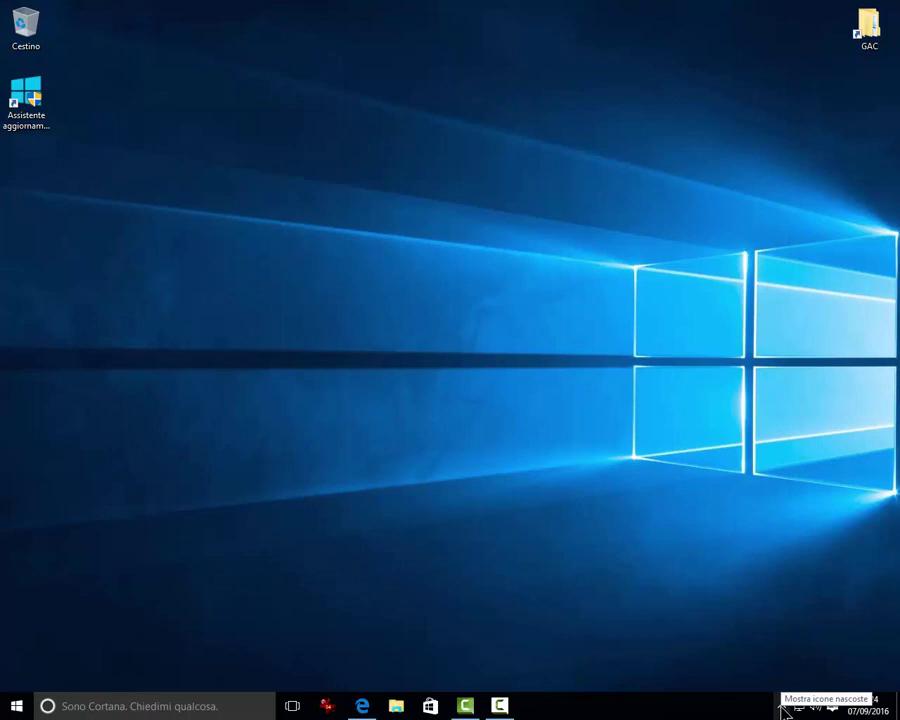
# - Restore the upgrade assistant from the hidden notification icons, minimise it again and restore it once more
pyautogui.click(782, 707)
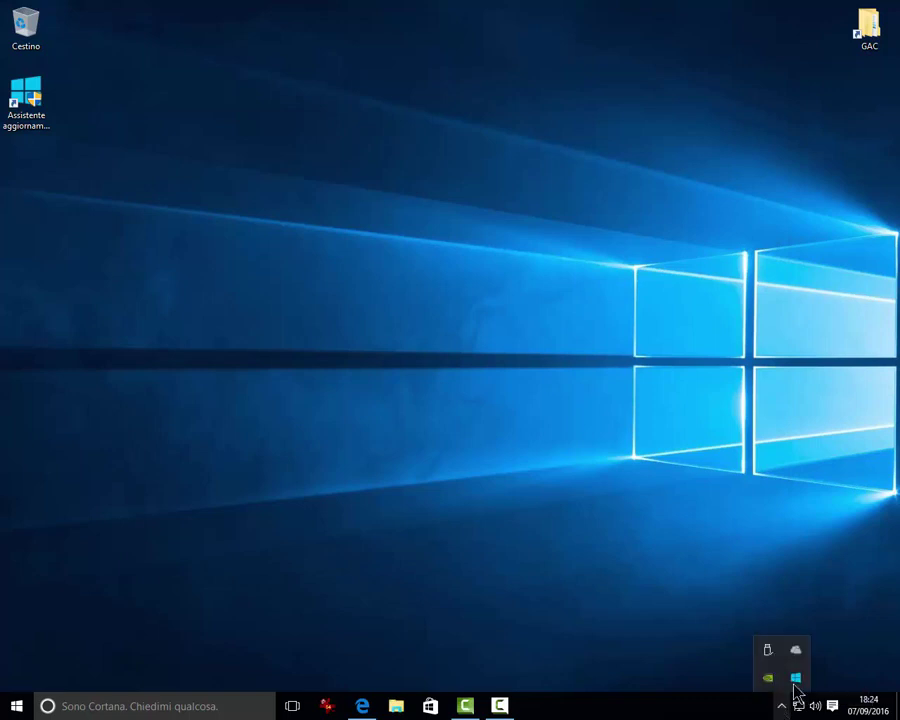
pyautogui.click(795, 679)
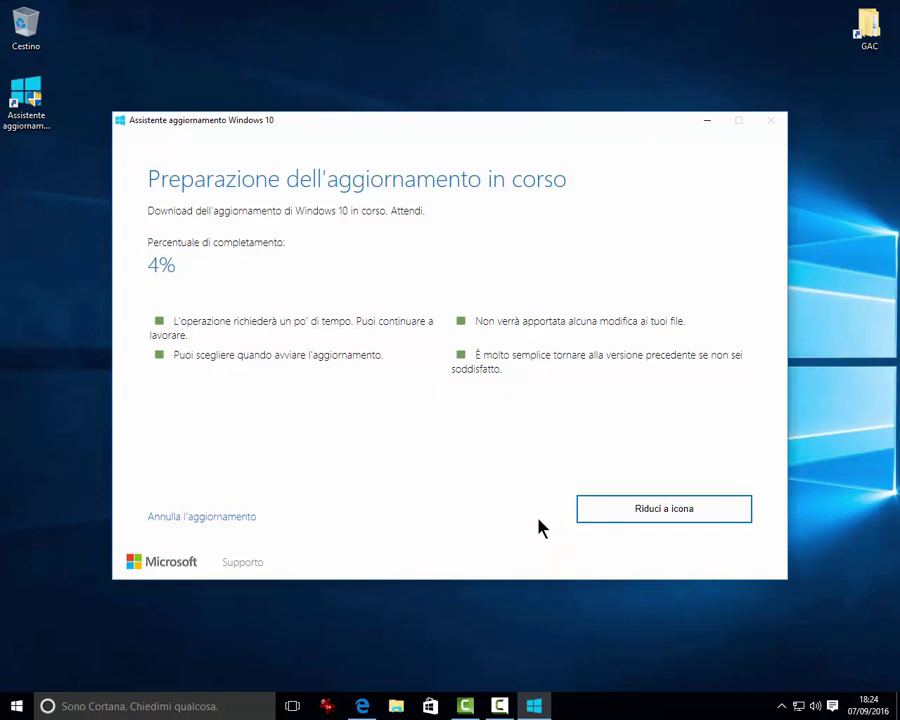
pyautogui.click(627, 520)
pyautogui.click(782, 706)
pyautogui.click(795, 680)
# - Cancel the Windows 10 update in progress and confirm the cancellation
pyautogui.click(228, 520)
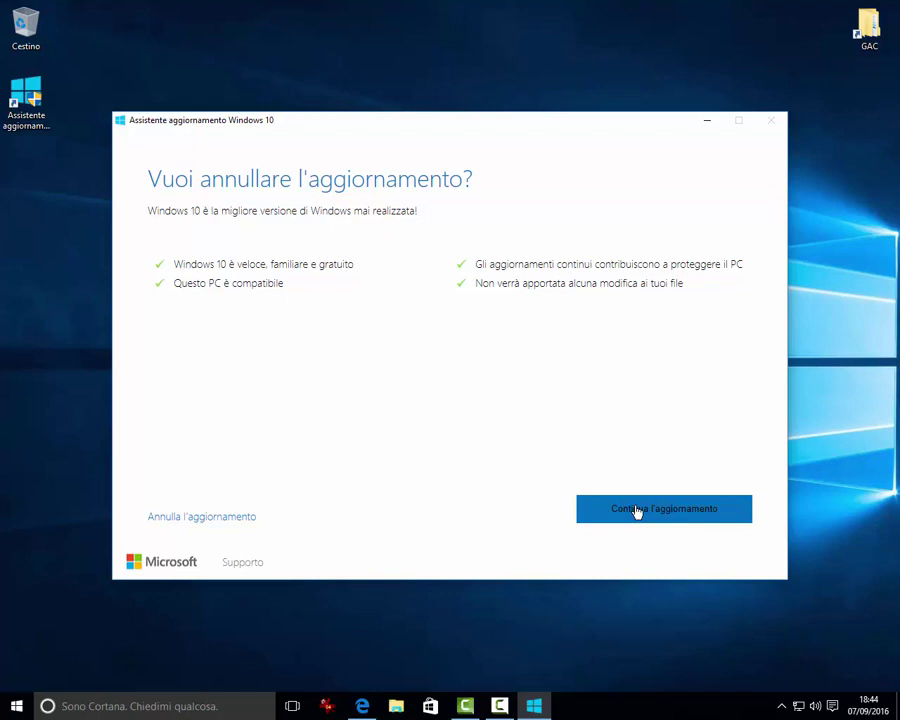
pyautogui.click(202, 517)
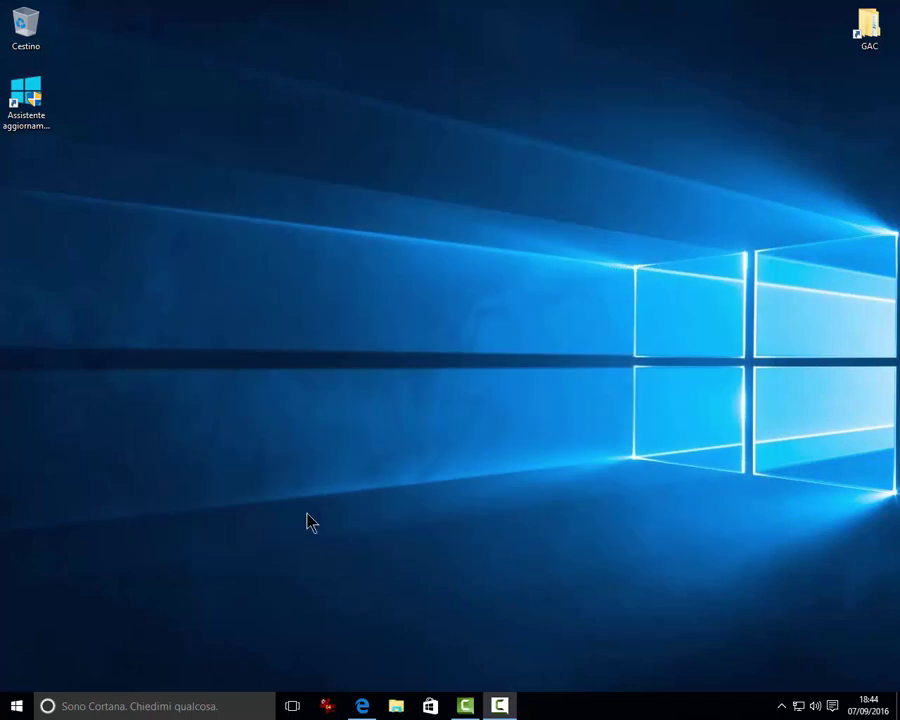
# - Relaunch the Windows 10 upgrade assistant from the desktop, start the update and proceed past the compatibility check
pyautogui.doubleClick(35, 125)
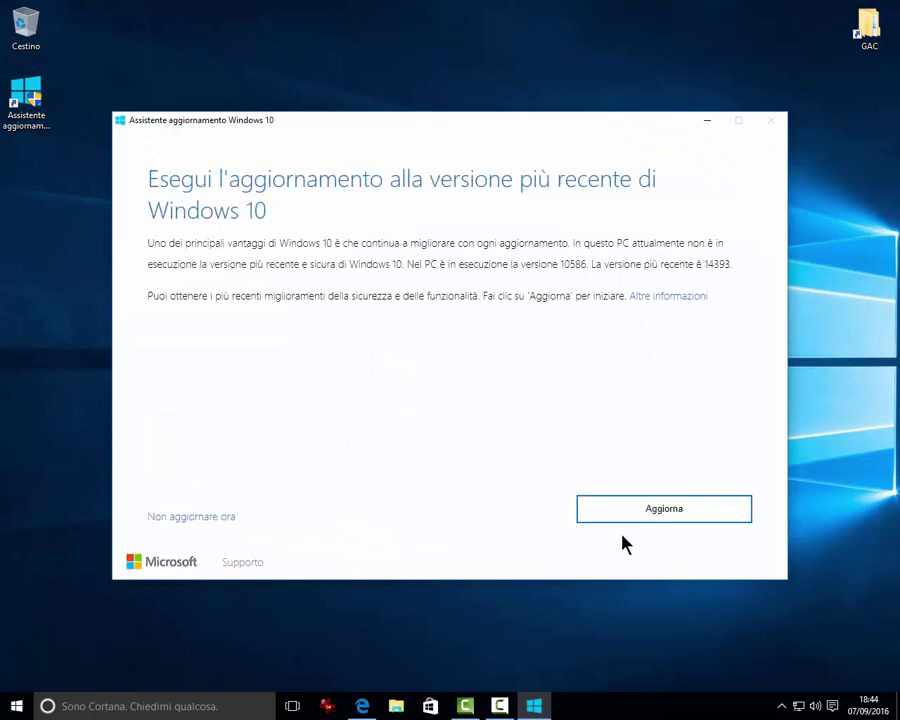
pyautogui.click(615, 522)
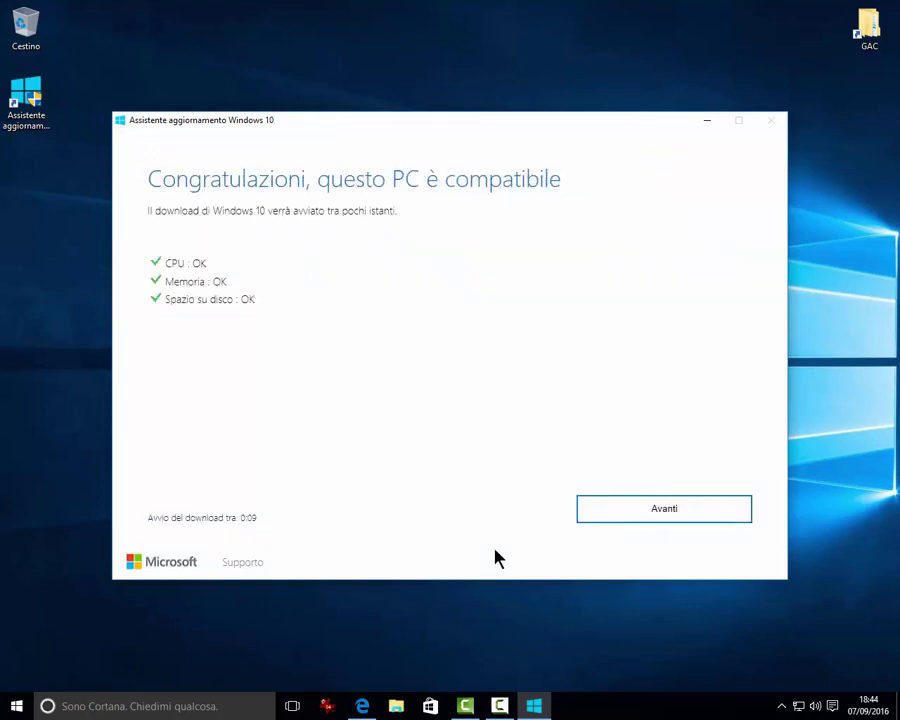
pyautogui.click(632, 518)
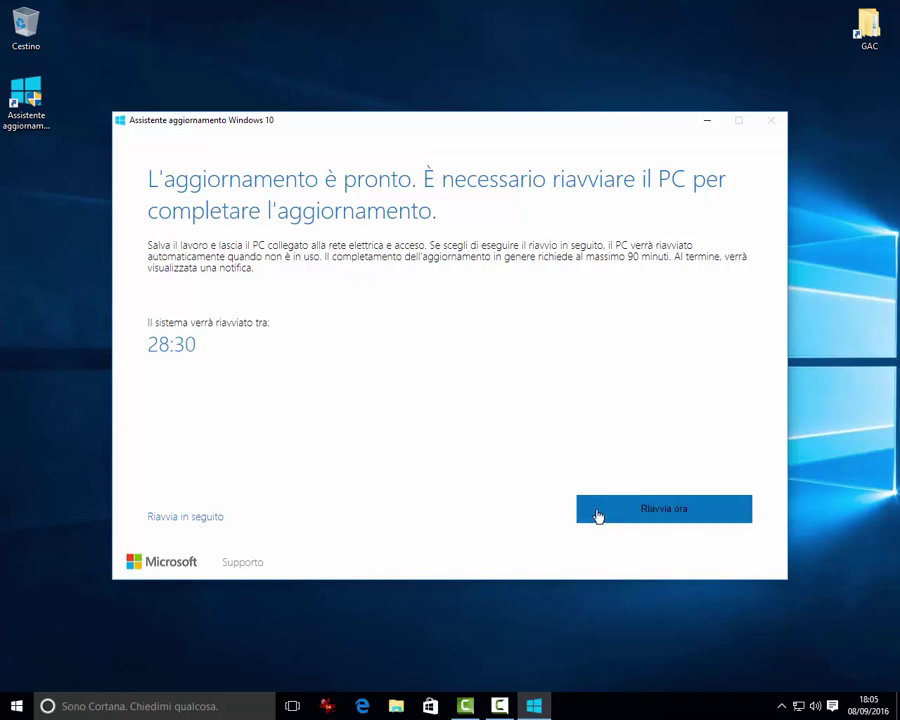
# - Postpone the PC restart with "Riavvia in seguito" and exit the upgrade assistant from its closing screen
pyautogui.click(212, 517)
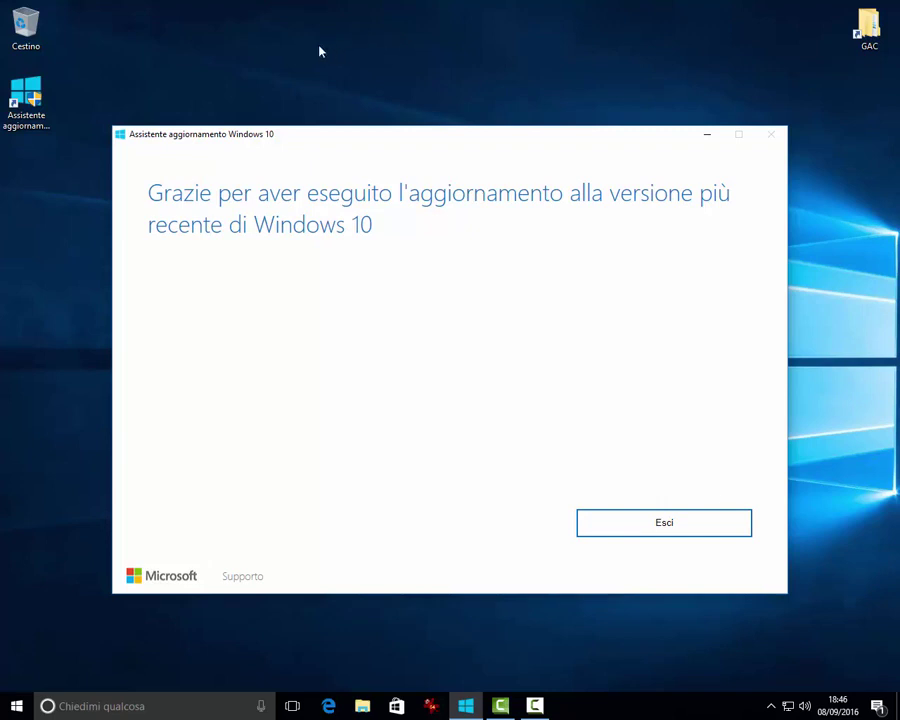
pyautogui.click(652, 524)
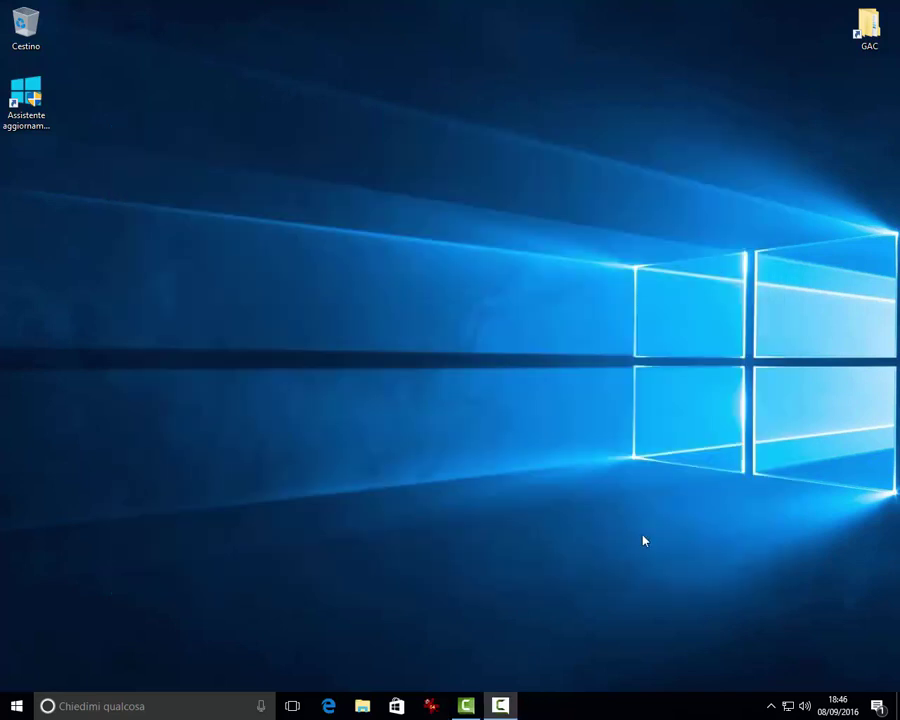
# - Open the installed-updates notification from the notification centre and go from the update history to the recovery options
pyautogui.click(877, 710)
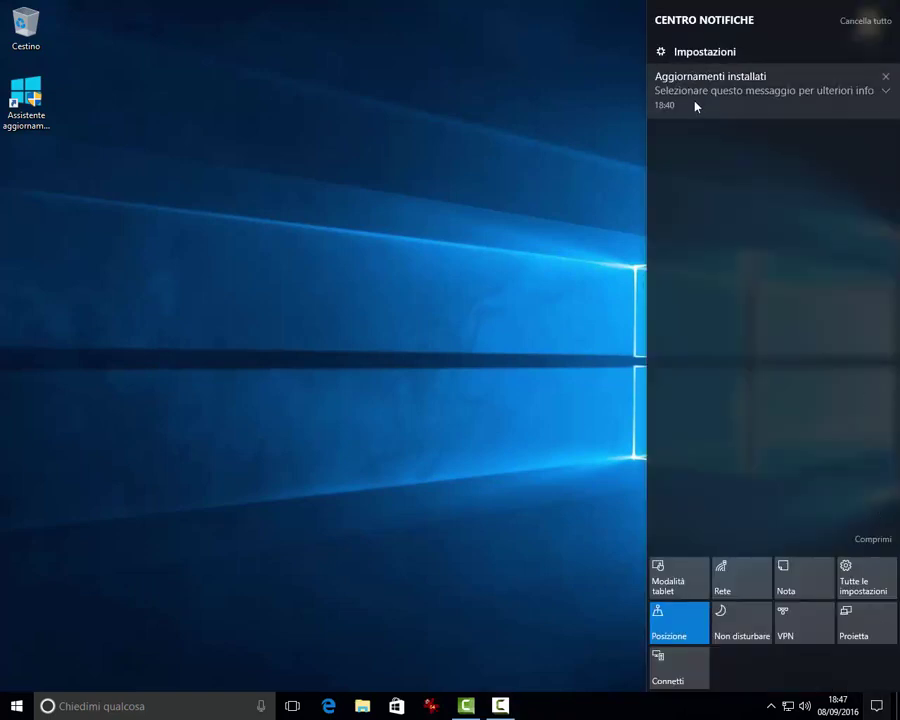
pyautogui.click(747, 101)
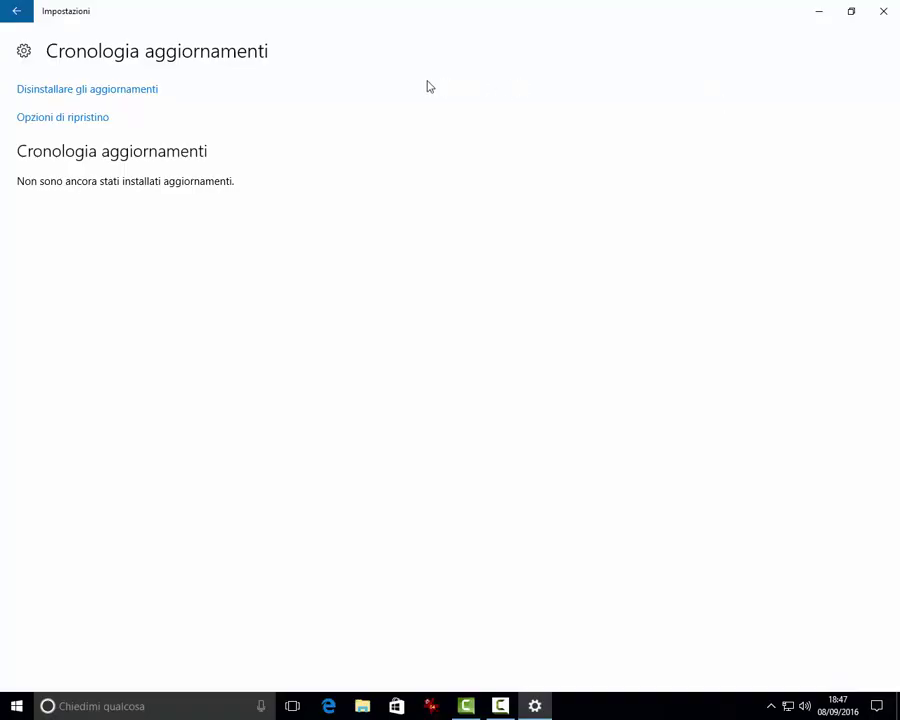
pyautogui.click(63, 118)
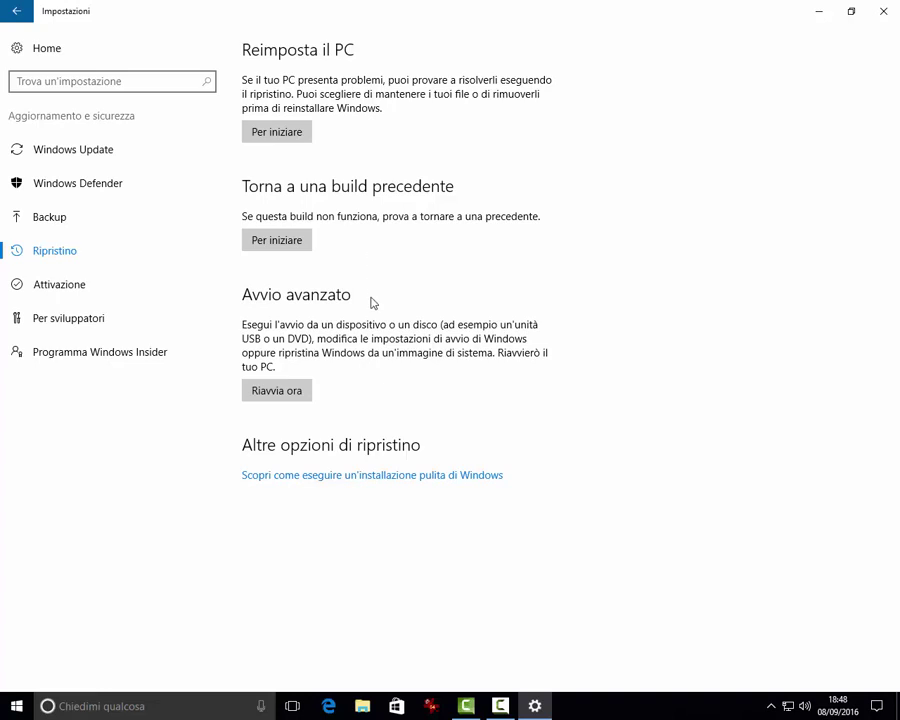
# - Browse to drive 10 Pro Tutorial (C:) in File Explorer and check the size of the Windows.old folder in its properties
pyautogui.click(364, 713)
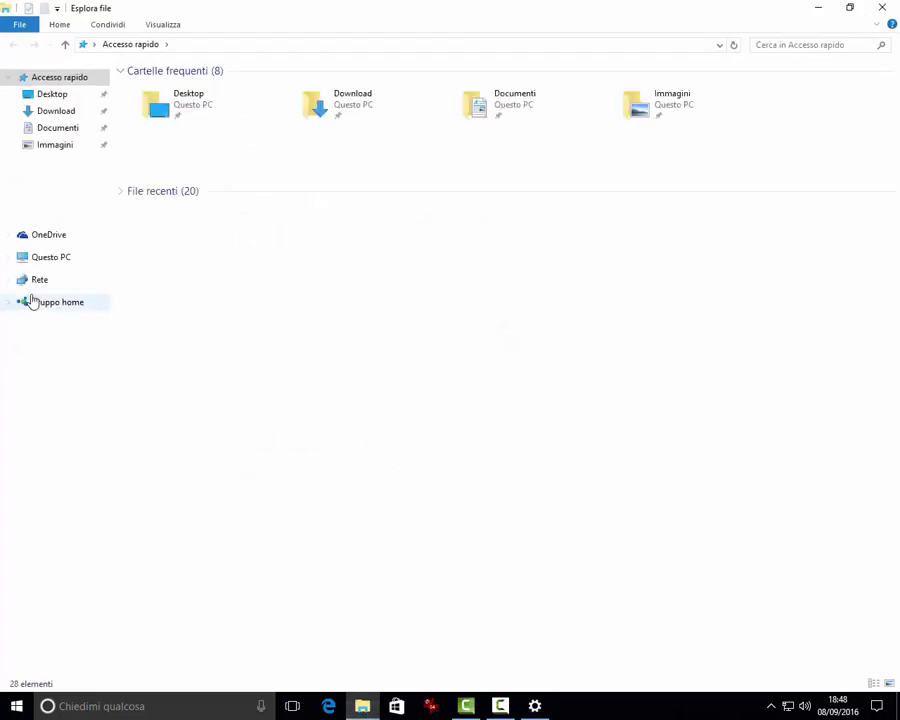
pyautogui.click(7, 258)
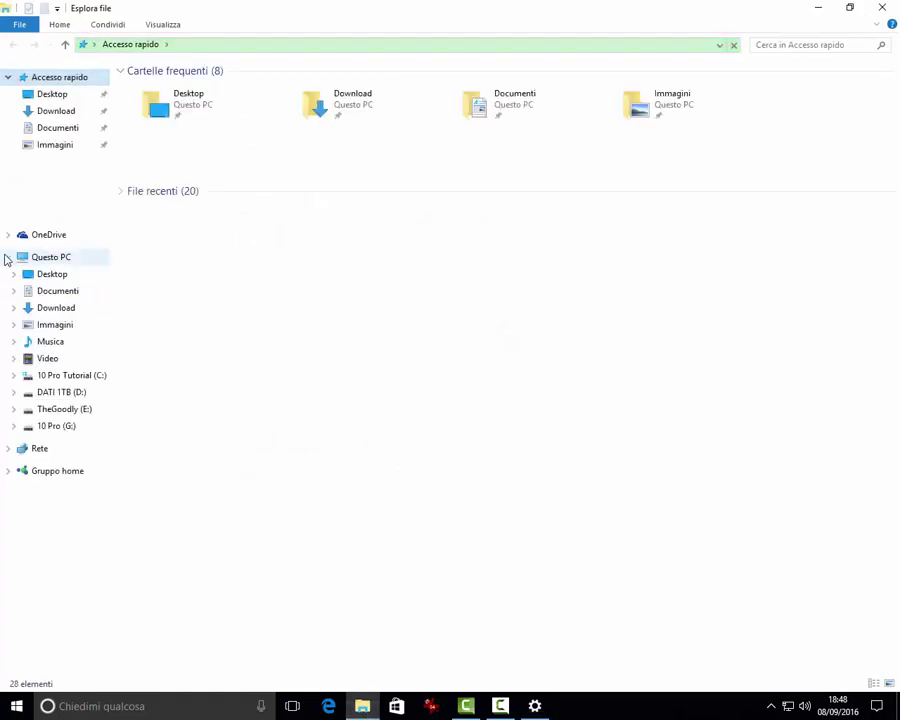
pyautogui.click(80, 379)
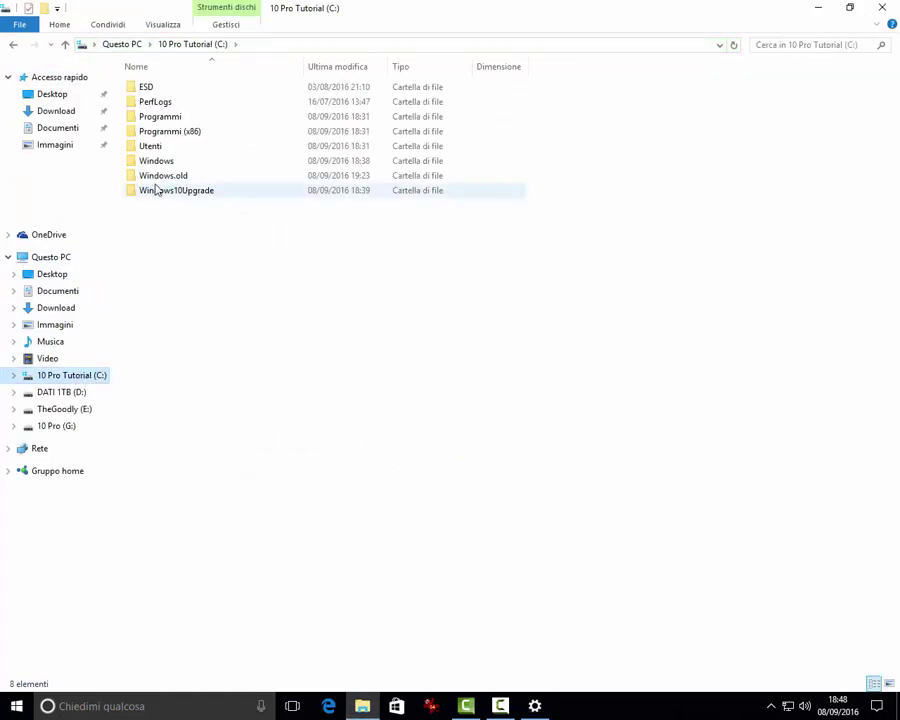
pyautogui.click(157, 180)
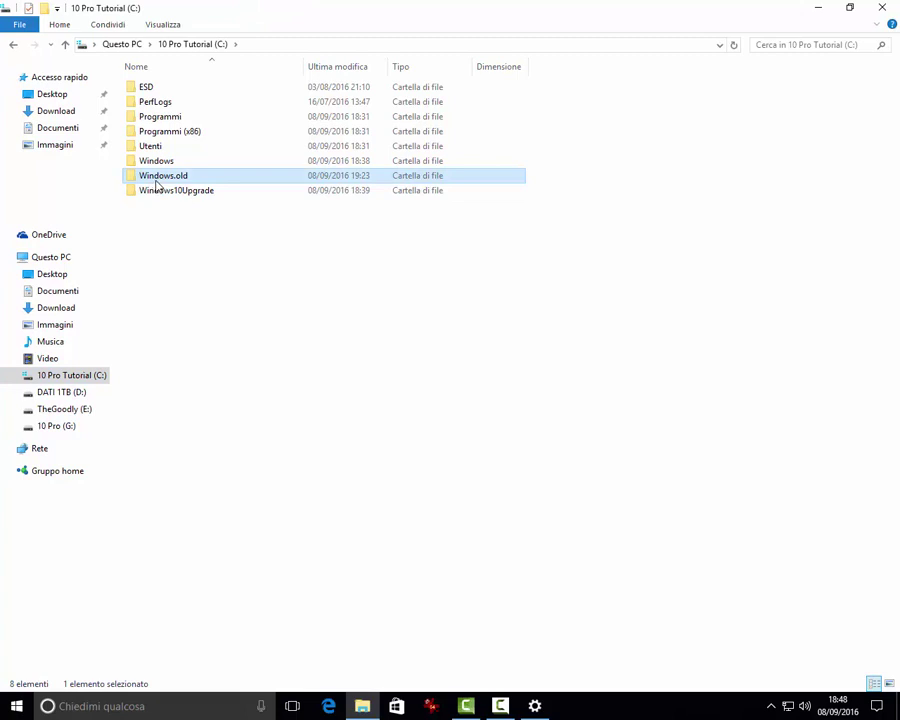
pyautogui.rightClick(156, 183)
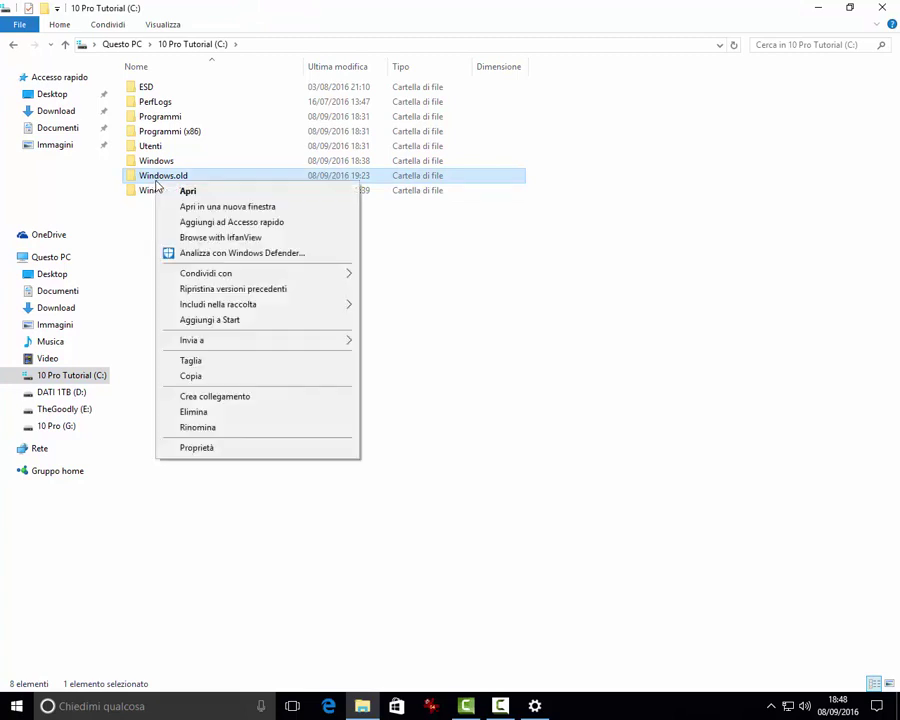
pyautogui.click(194, 450)
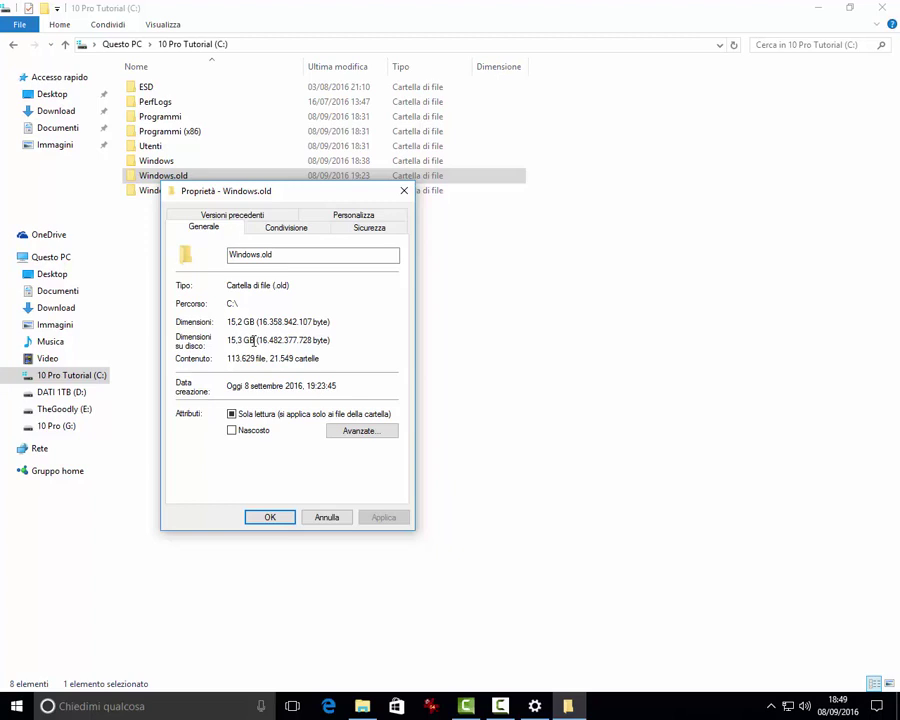
pyautogui.click(322, 517)
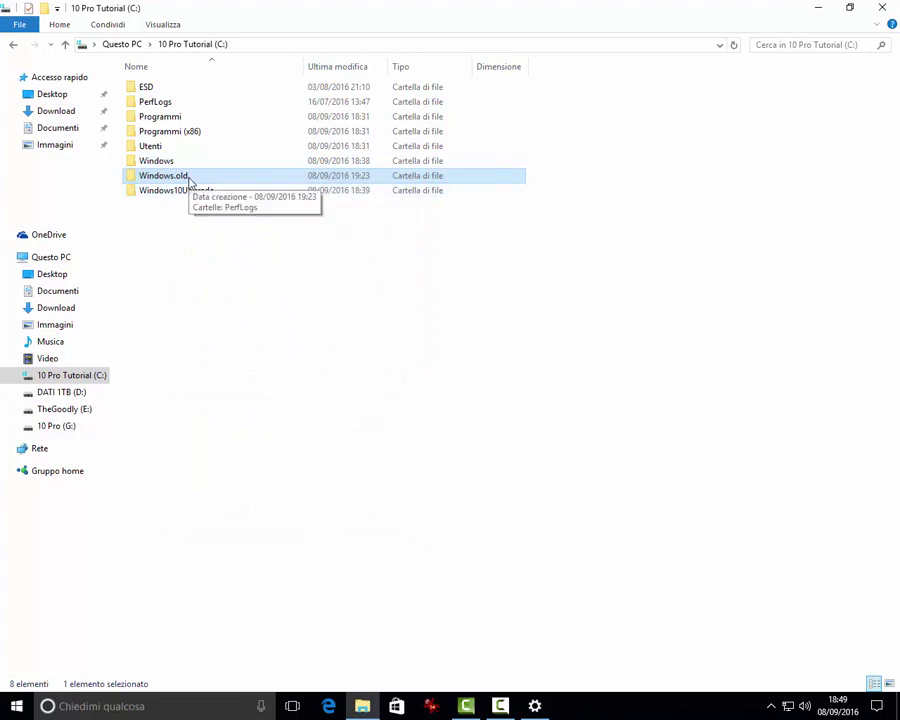
# - Permanently delete the Windows.old folder, granting administrator permission and ignoring all protected files that deny access
pyautogui.hotkey('shift', 'Delete')
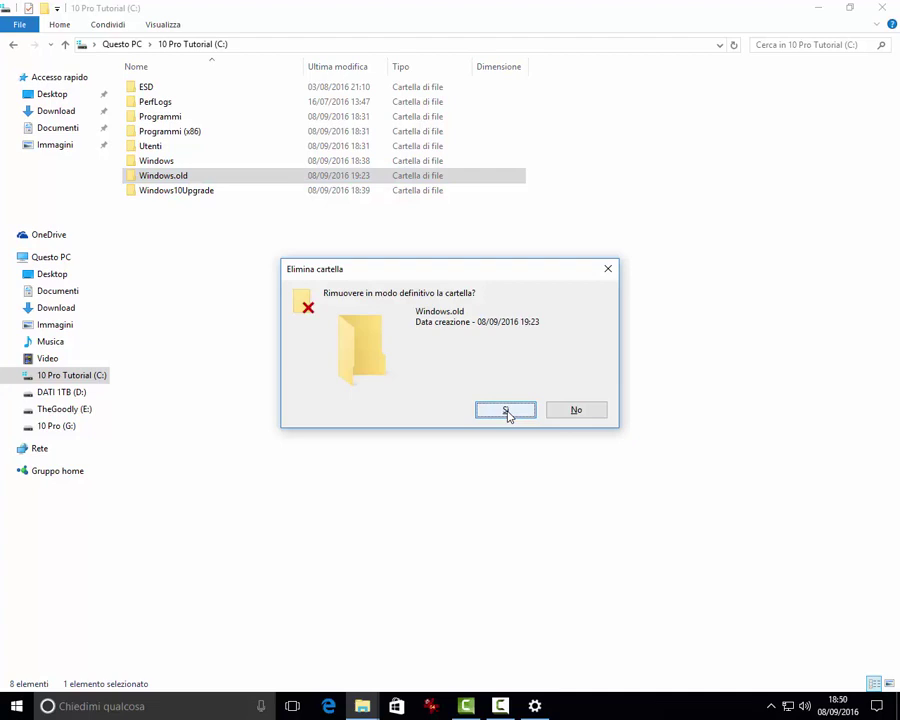
pyautogui.click(506, 411)
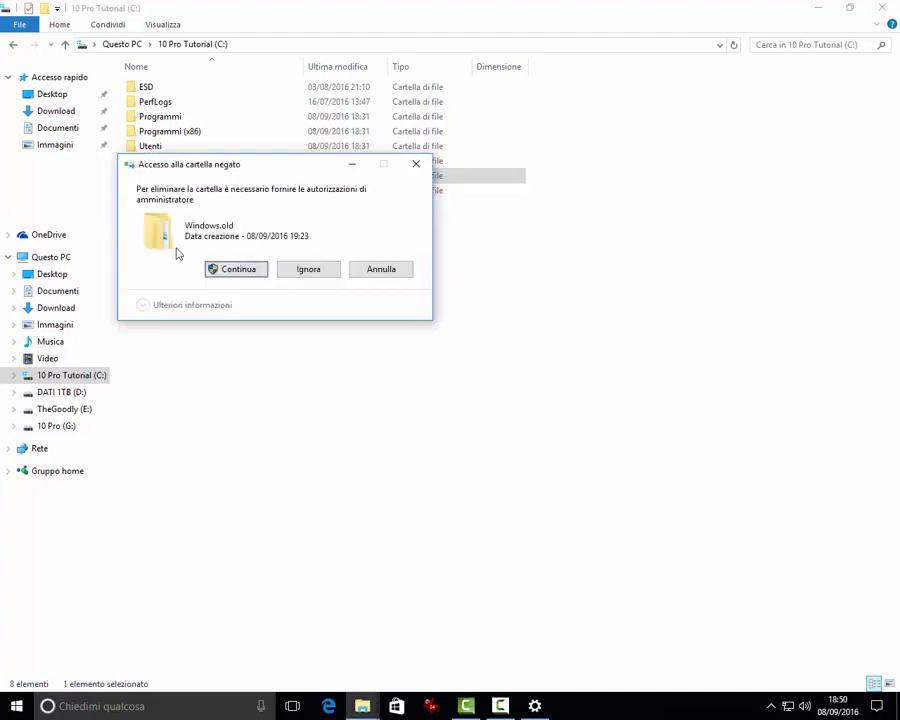
pyautogui.click(251, 275)
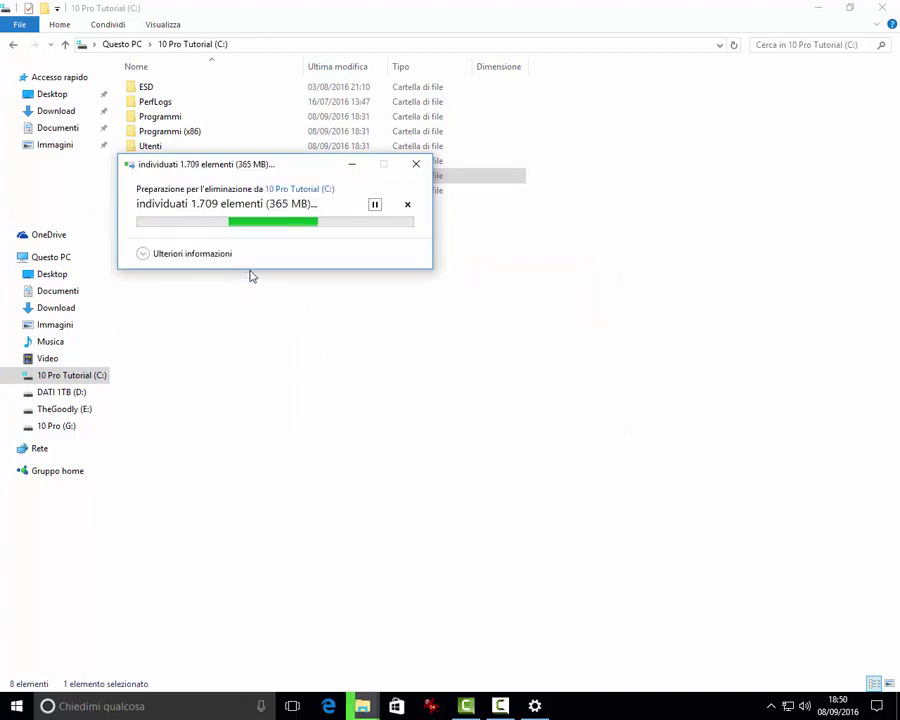
pyautogui.click(297, 289)
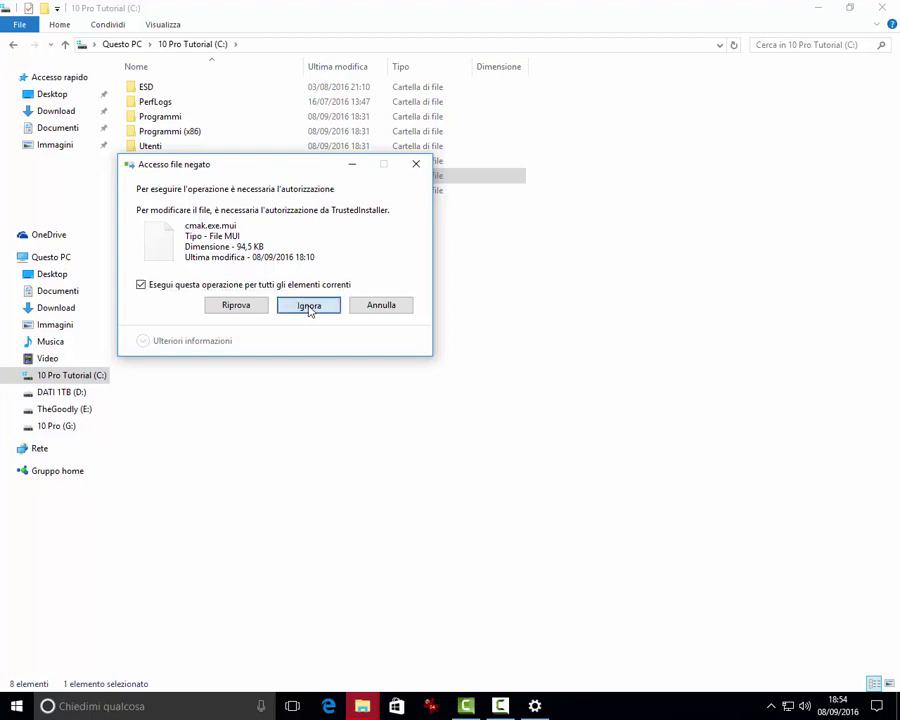
pyautogui.click(308, 305)
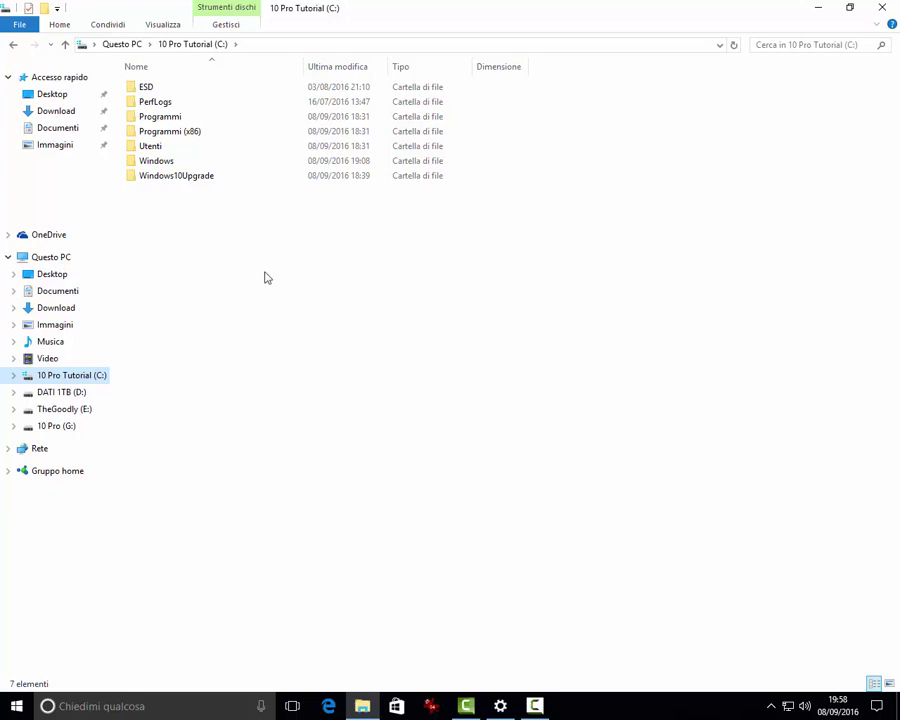
# - Try to go back to the previous Windows build from the recovery settings and dismiss the resulting dialog
pyautogui.click(500, 706)
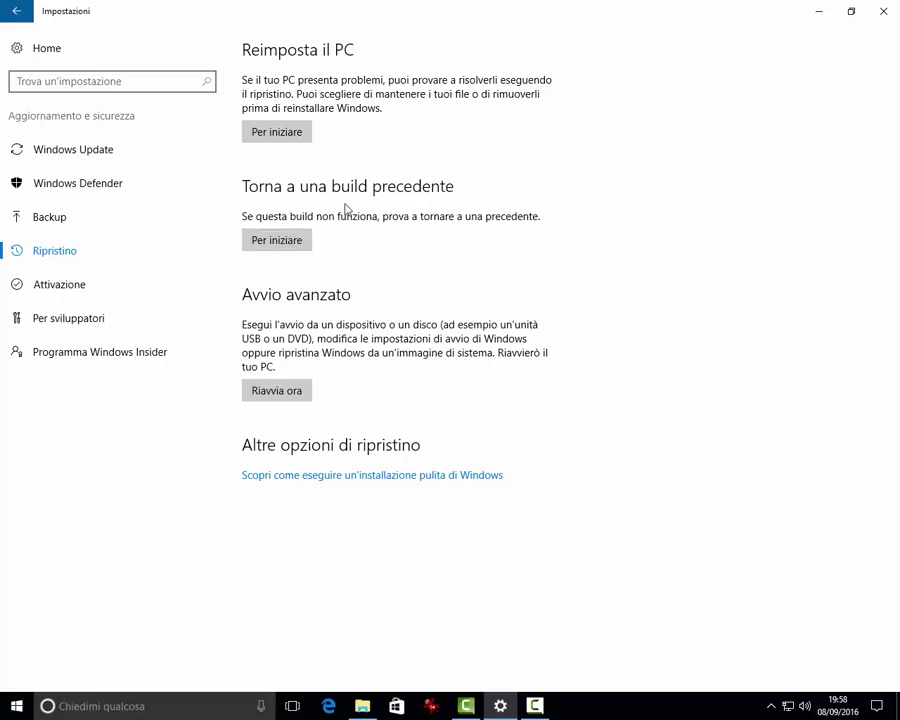
pyautogui.click(280, 245)
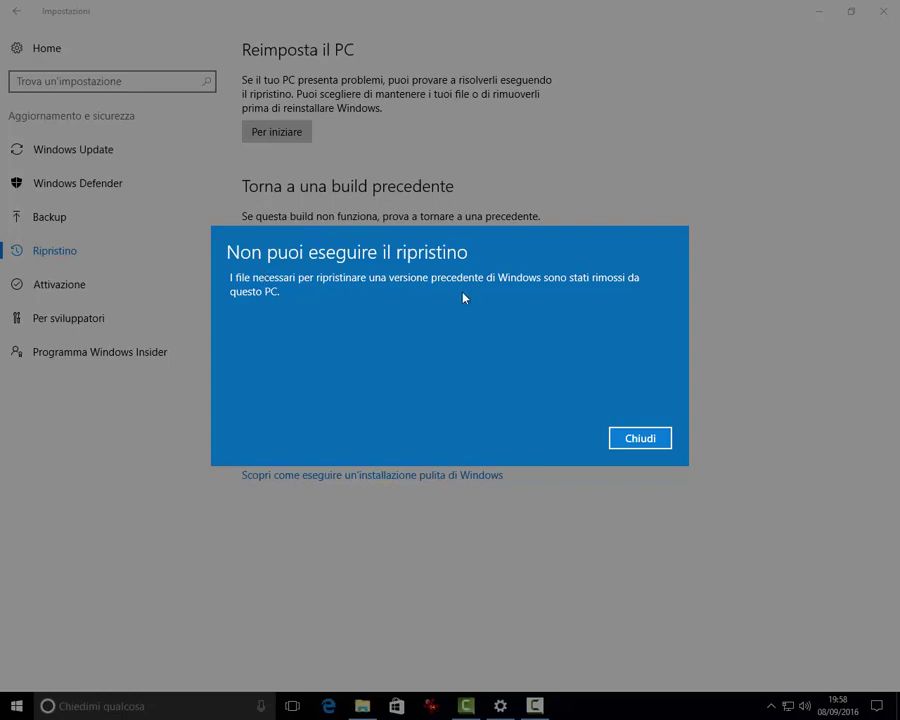
pyautogui.click(649, 445)
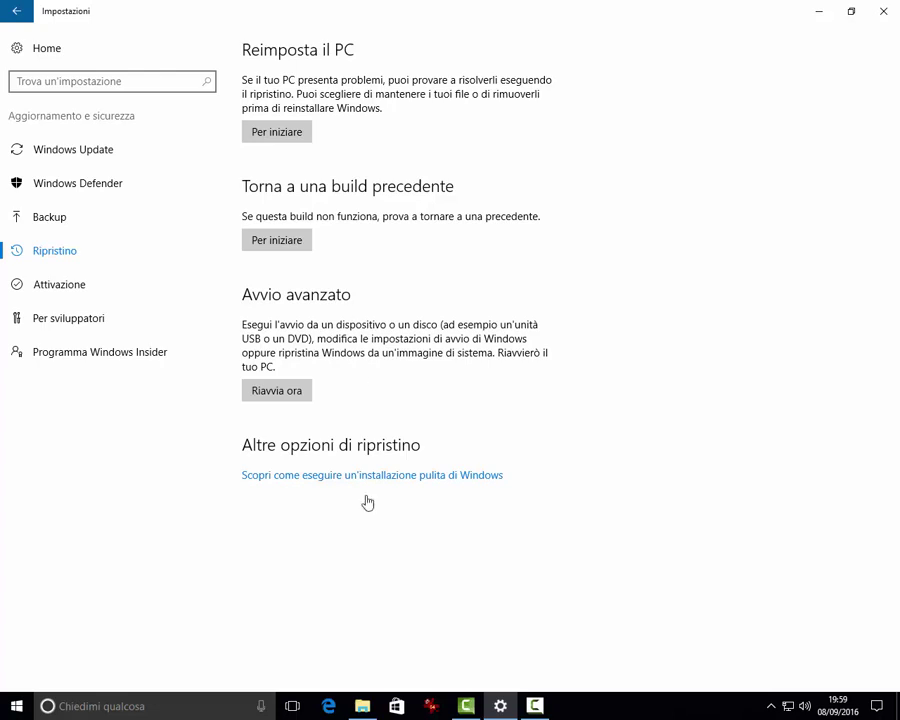
# - Delete the ESD folder and permanently delete the Windows10Upgrade folder from drive C:
pyautogui.click(362, 706)
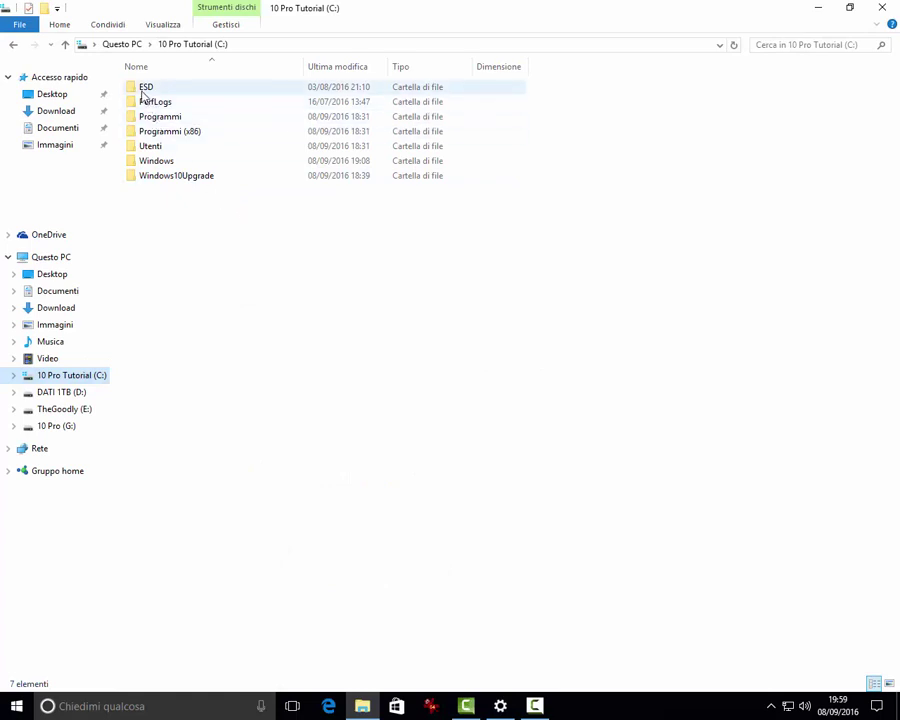
pyautogui.click(143, 92)
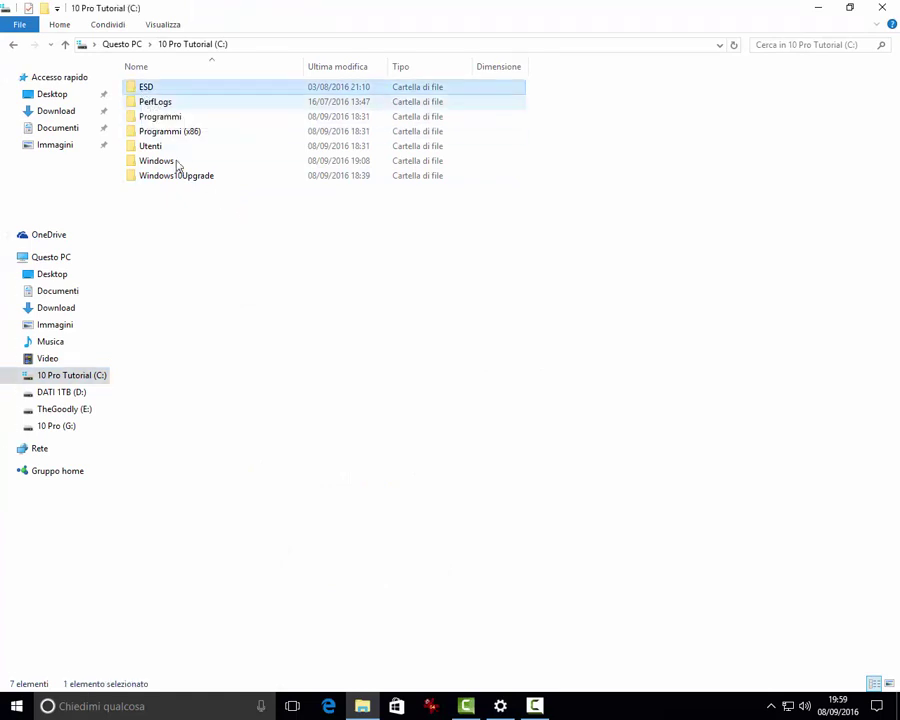
pyautogui.press('Delete')
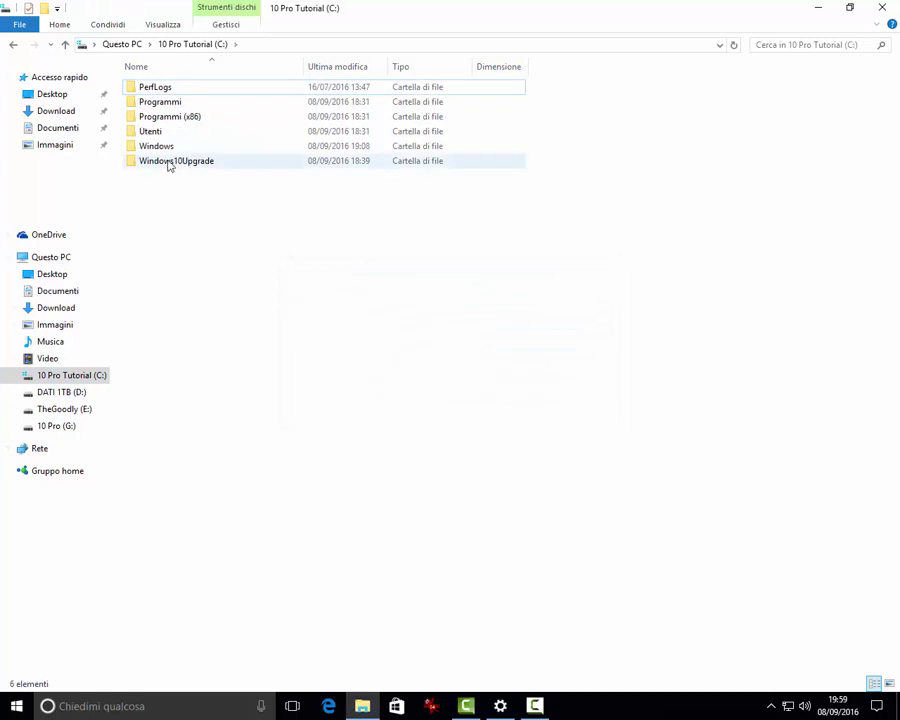
pyautogui.click(170, 164)
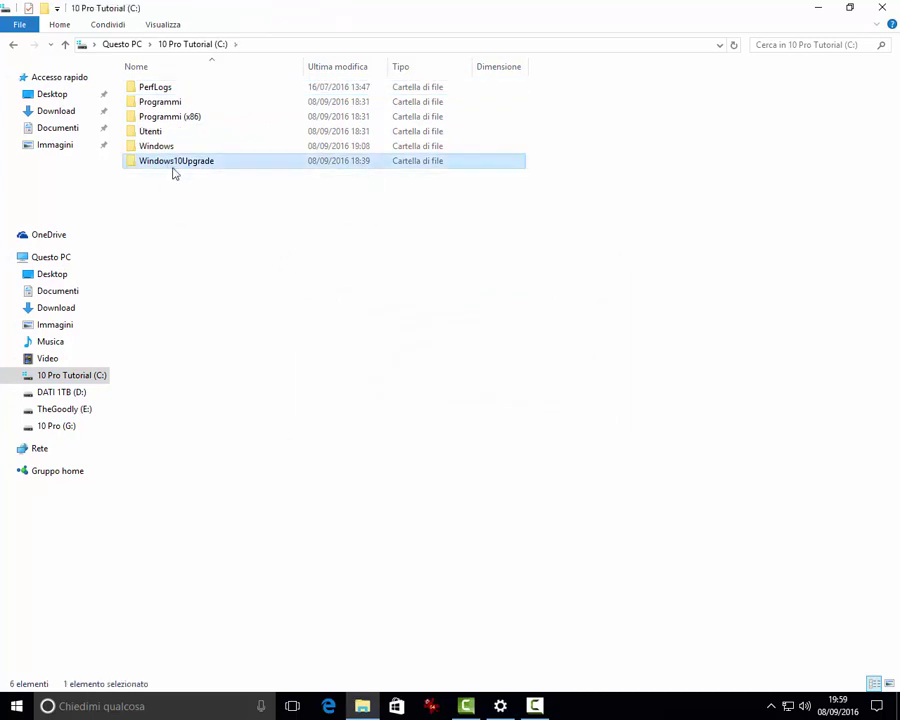
pyautogui.hotkey('shift', 'Delete')
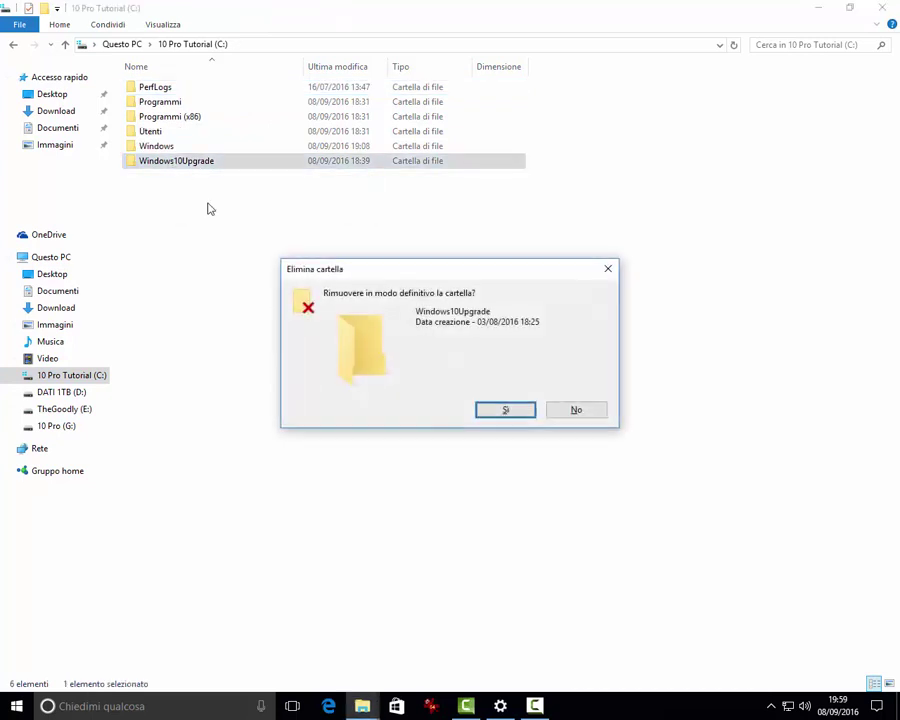
pyautogui.press('Return')
# - Close File Explorer and Settings, and delete the Windows 10 upgrade assistant shortcut from the desktop
pyautogui.click(882, 8)
pyautogui.click(878, 8)
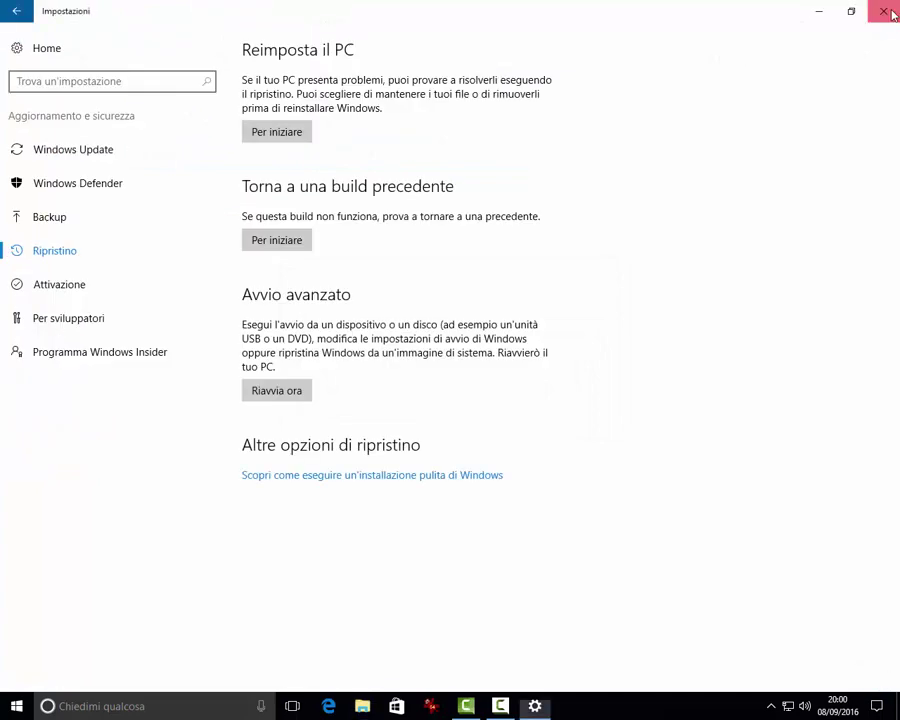
pyautogui.click(44, 106)
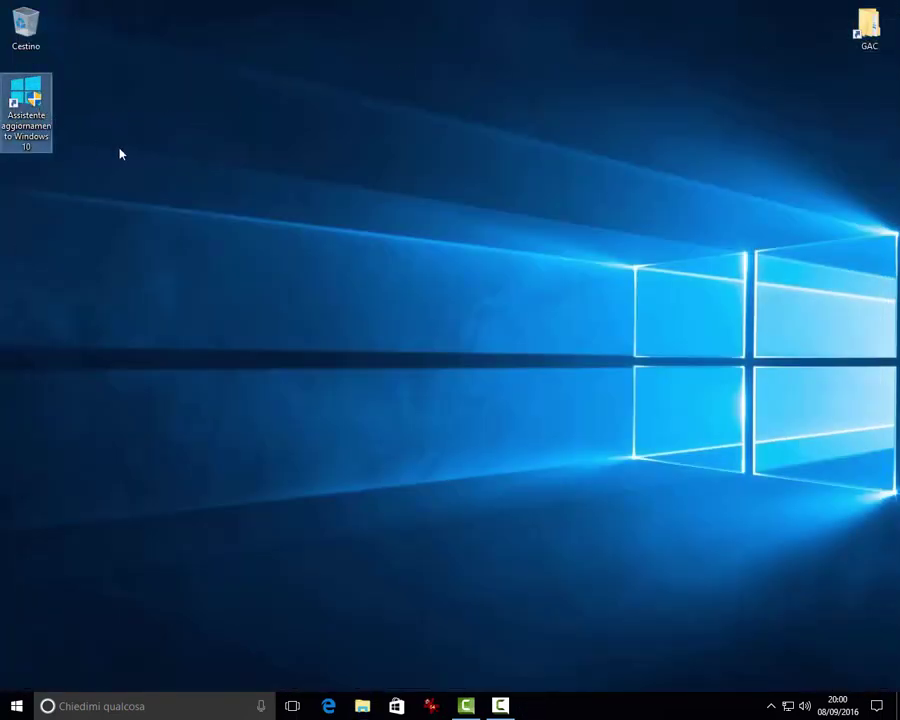
pyautogui.press('Delete')
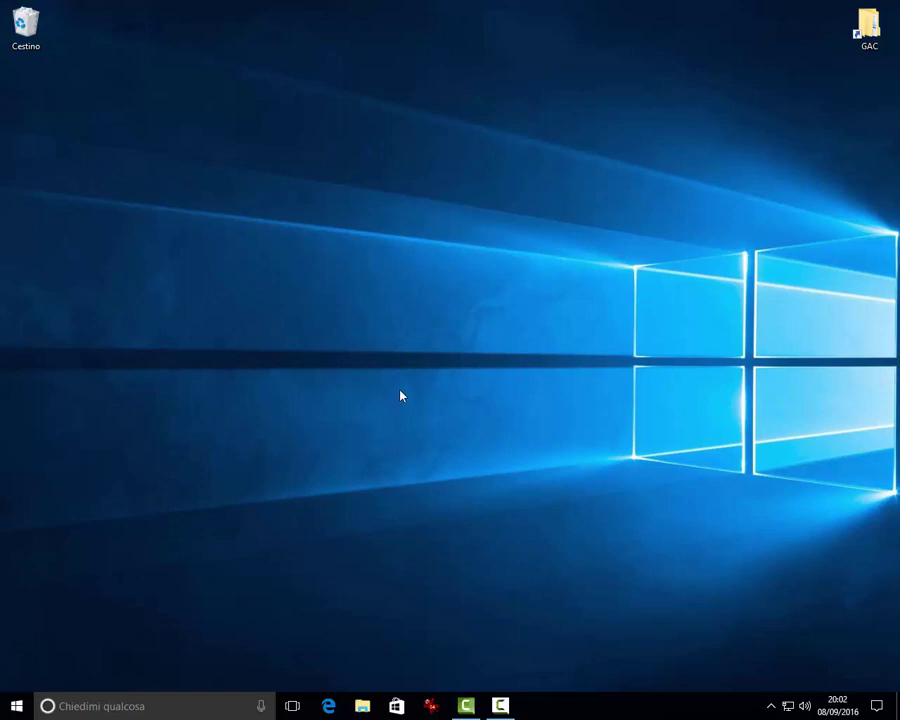
# - Run the winver command to check the installed Windows version
pyautogui.rightClick(21, 712)
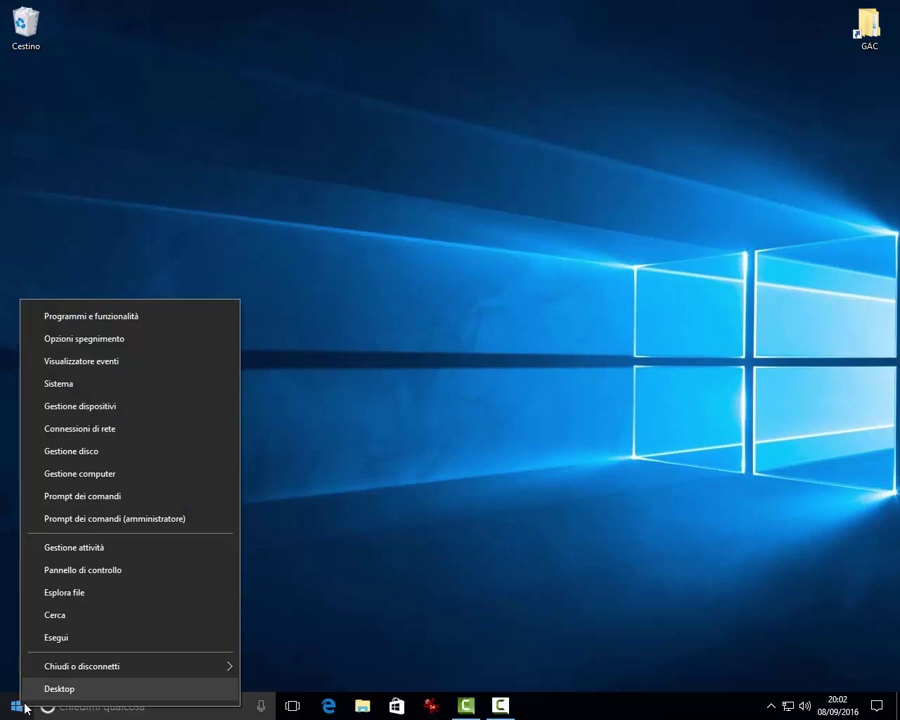
pyautogui.click(51, 640)
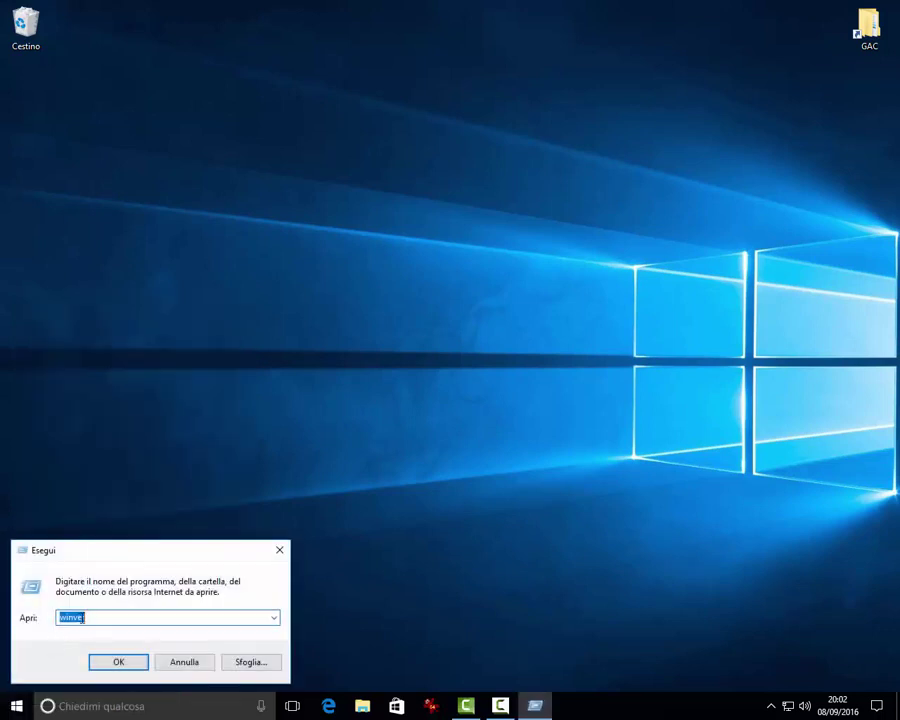
pyautogui.write('winver')
pyautogui.moveTo(90, 616); pyautogui.dragTo(45, 620)
pyautogui.click(115, 664)
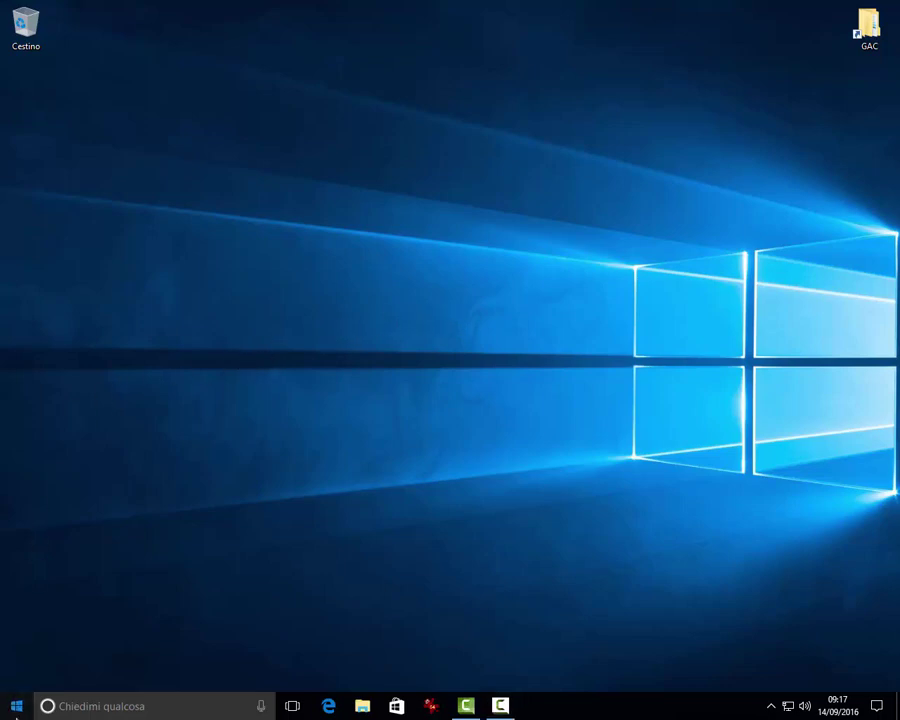
# - Open the Start menu, expand its side labels and show the power options
pyautogui.click(16, 706)
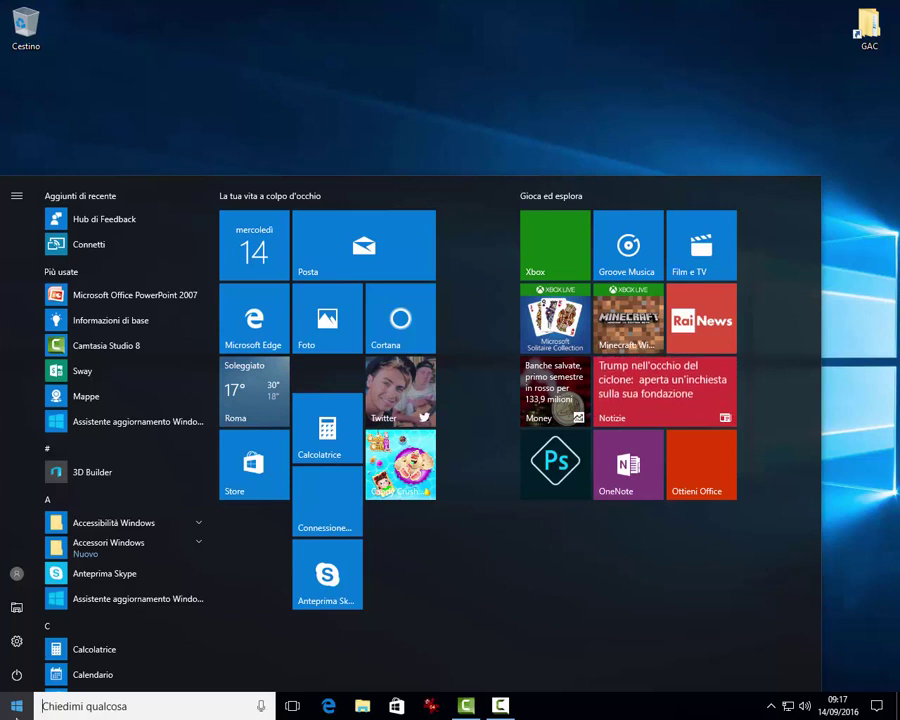
pyautogui.click(16, 200)
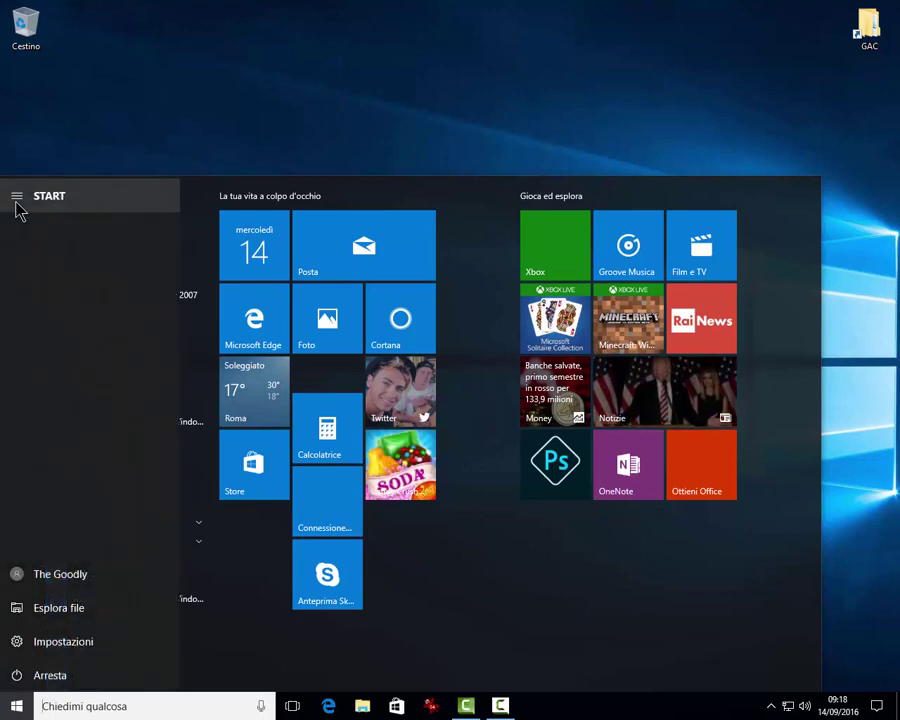
pyautogui.click(16, 203)
pyautogui.click(16, 205)
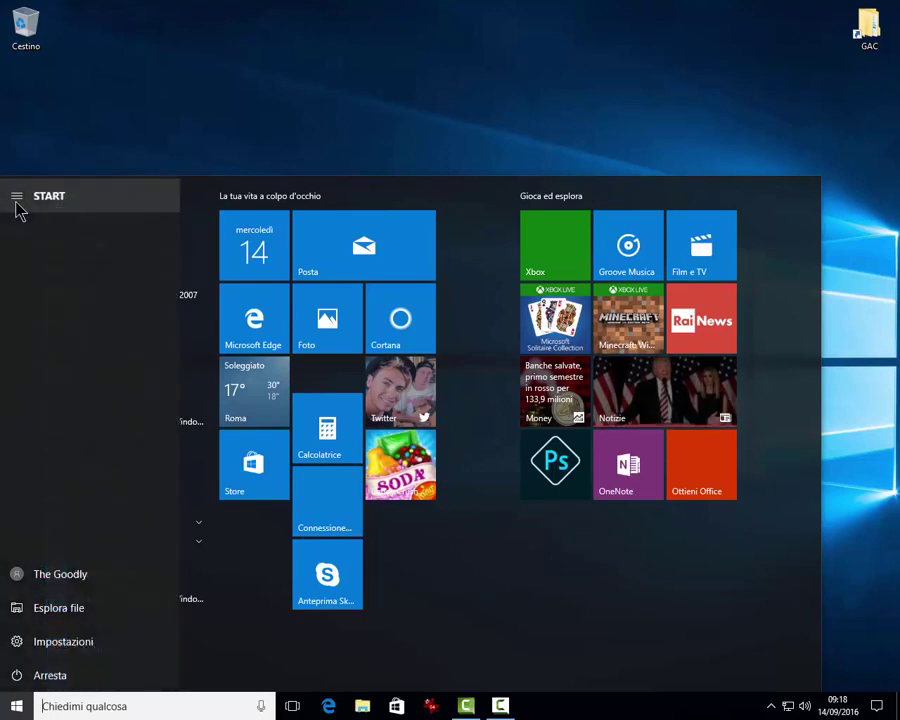
pyautogui.click(38, 688)
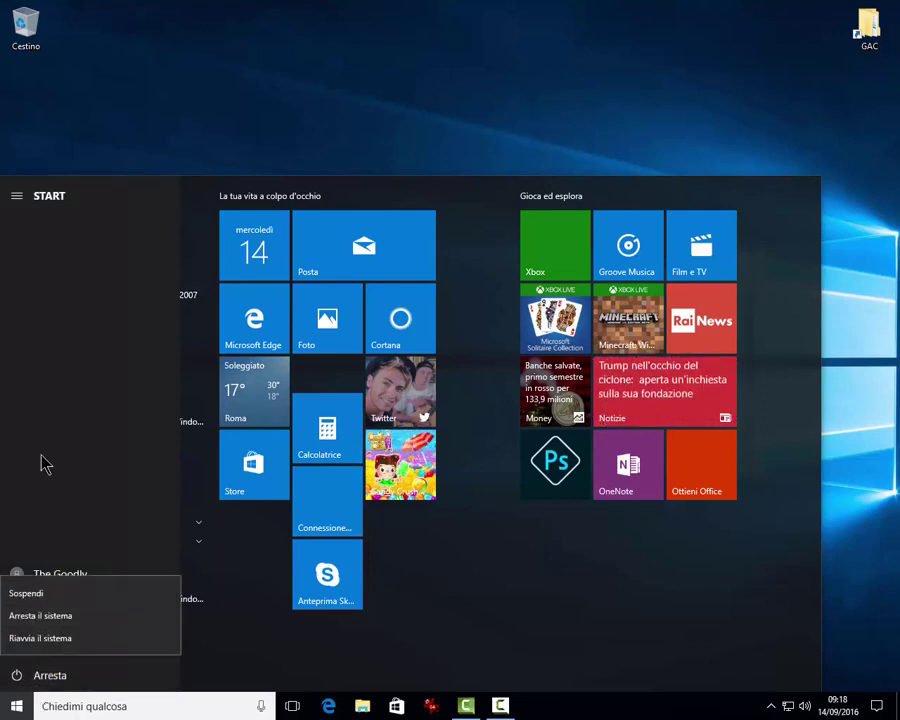
# - Open Windows Settings from the Start menu and close it again
pyautogui.click(24, 612)
pyautogui.click(30, 648)
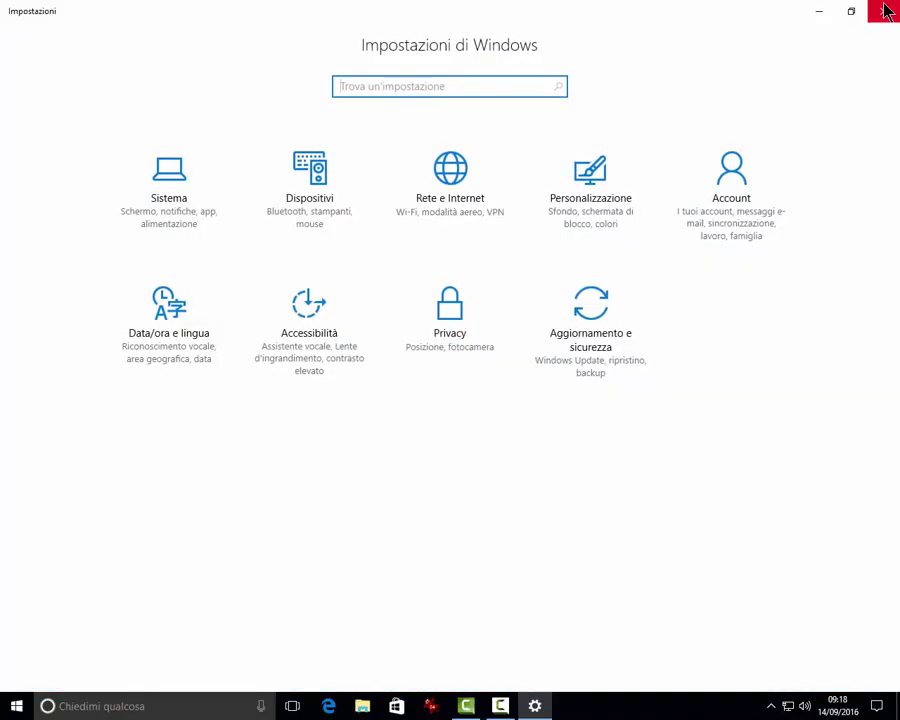
pyautogui.click(883, 11)
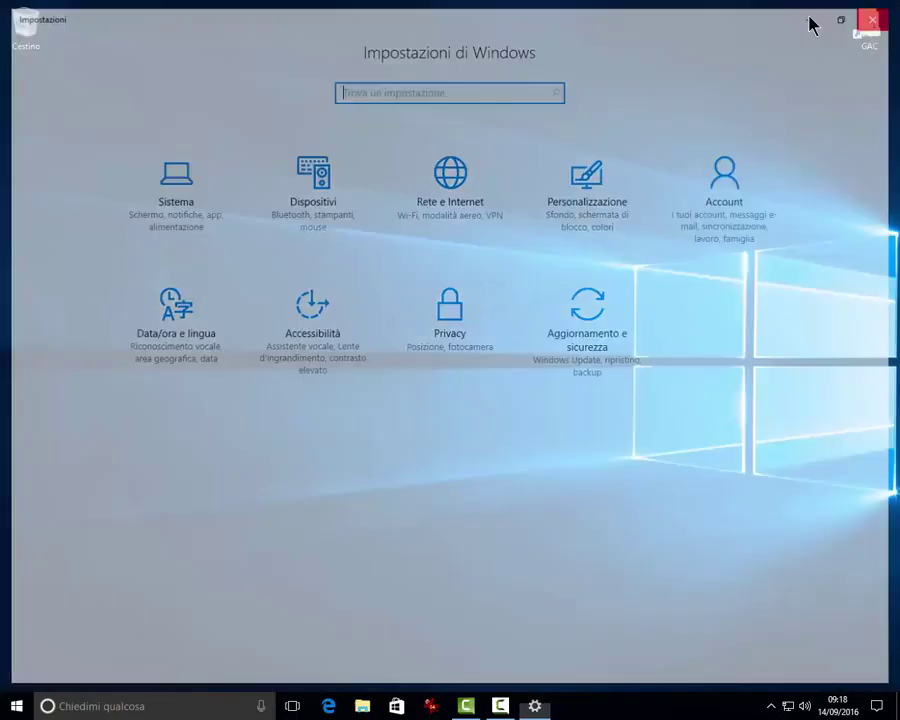
# - Open File Explorer from the Start menu and close it again
pyautogui.click(10, 708)
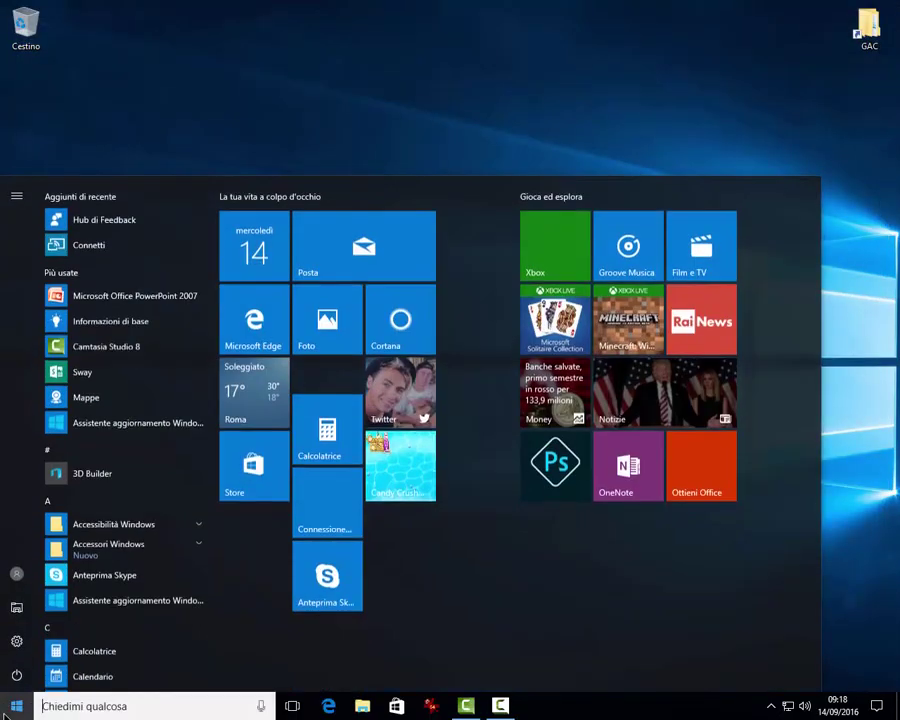
pyautogui.click(17, 612)
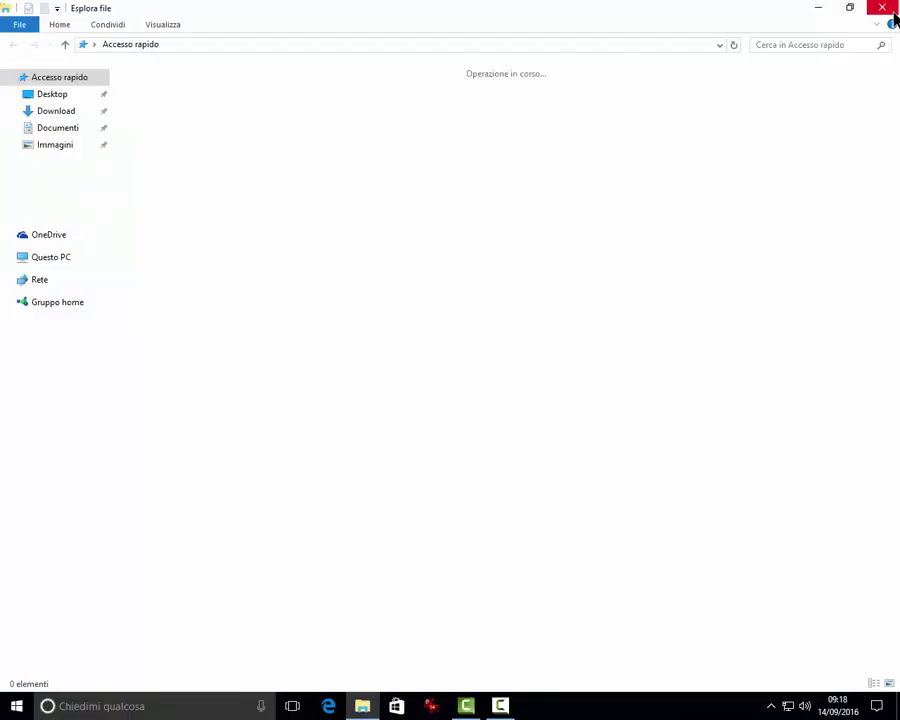
pyautogui.click(887, 10)
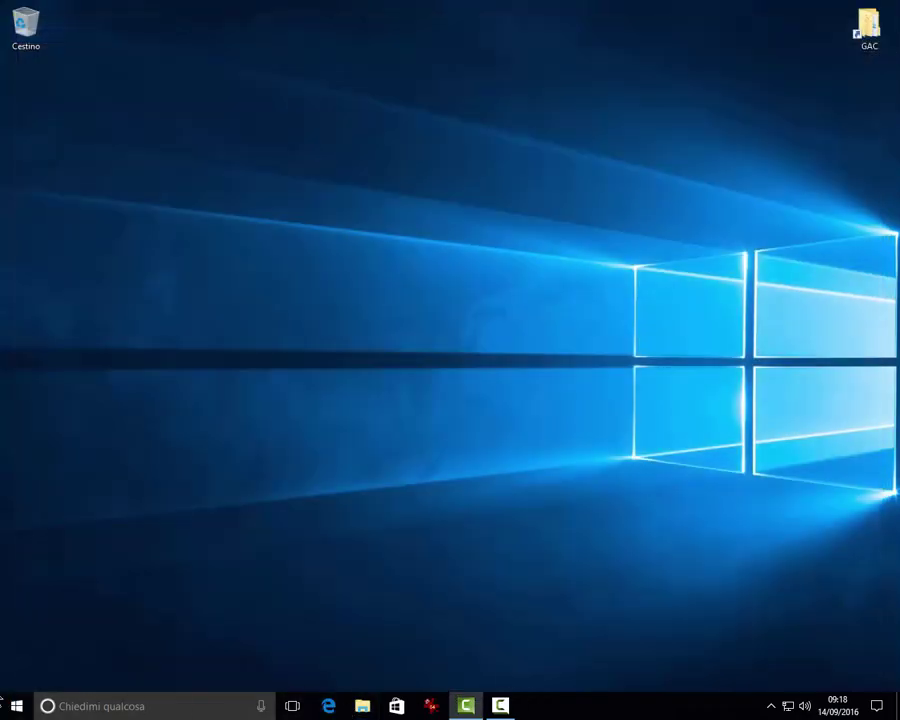
# - Show the user account options in the Start menu and dismiss them
pyautogui.click(16, 708)
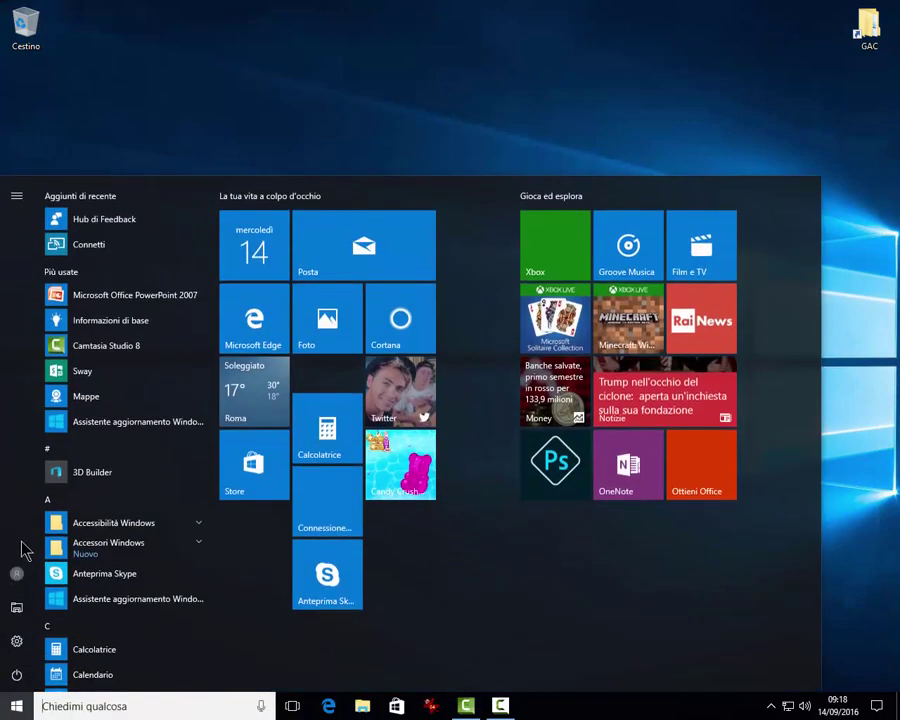
pyautogui.click(18, 577)
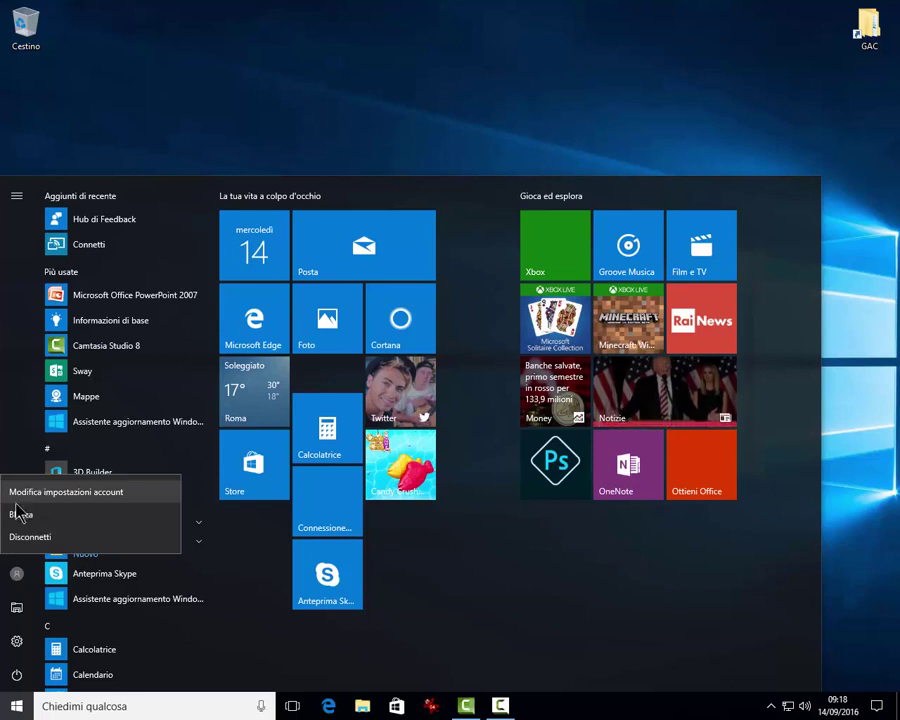
pyautogui.click(11, 421)
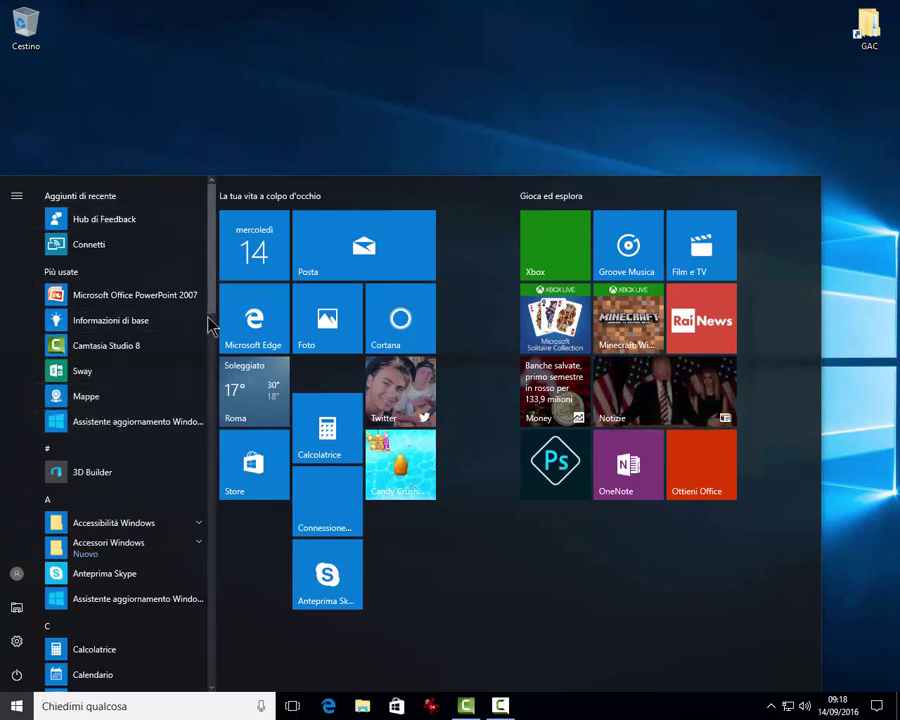
# - Browse the Start menu's app list, expand the IrfanView folder and view the context options for IrfanView 64 4.42
pyautogui.scroll(-4, 214, 322)
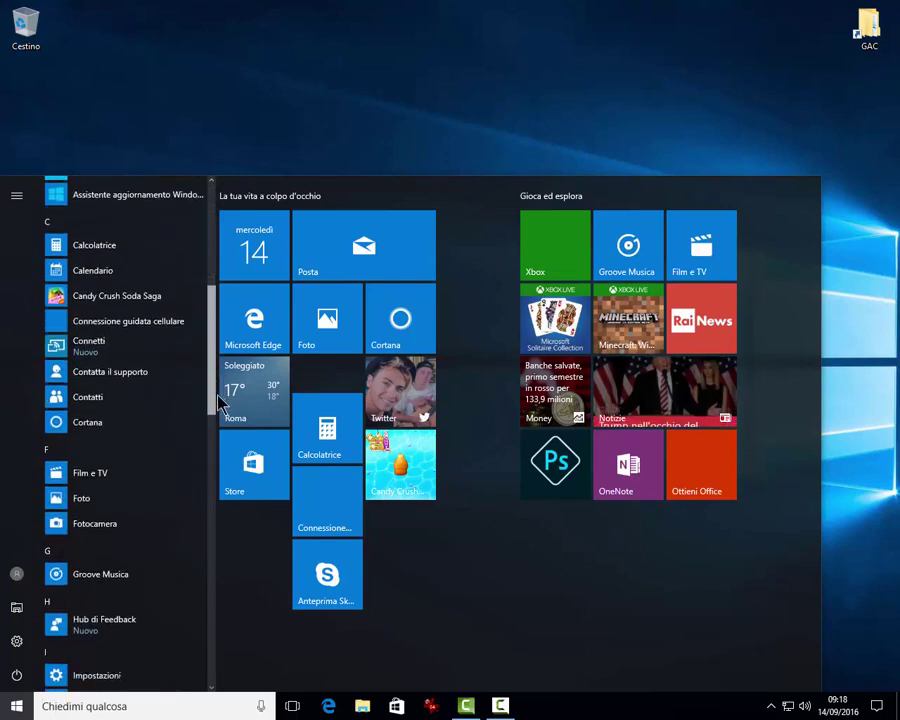
pyautogui.scroll(-4, 221, 480)
pyautogui.scroll(4, 226, 430)
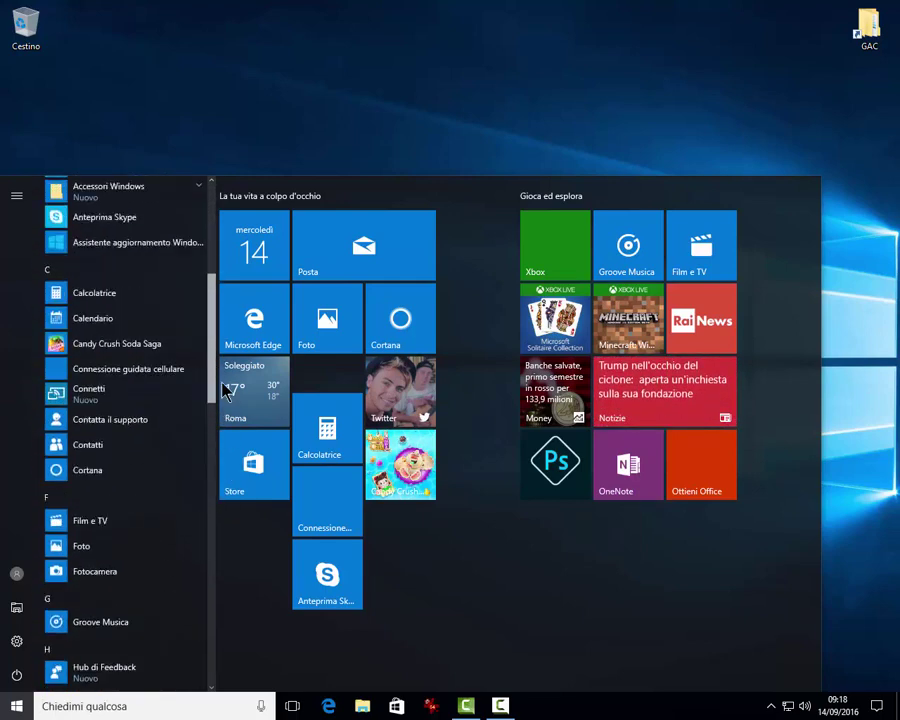
pyautogui.scroll(4, 222, 307)
pyautogui.scroll(-6, 221, 446)
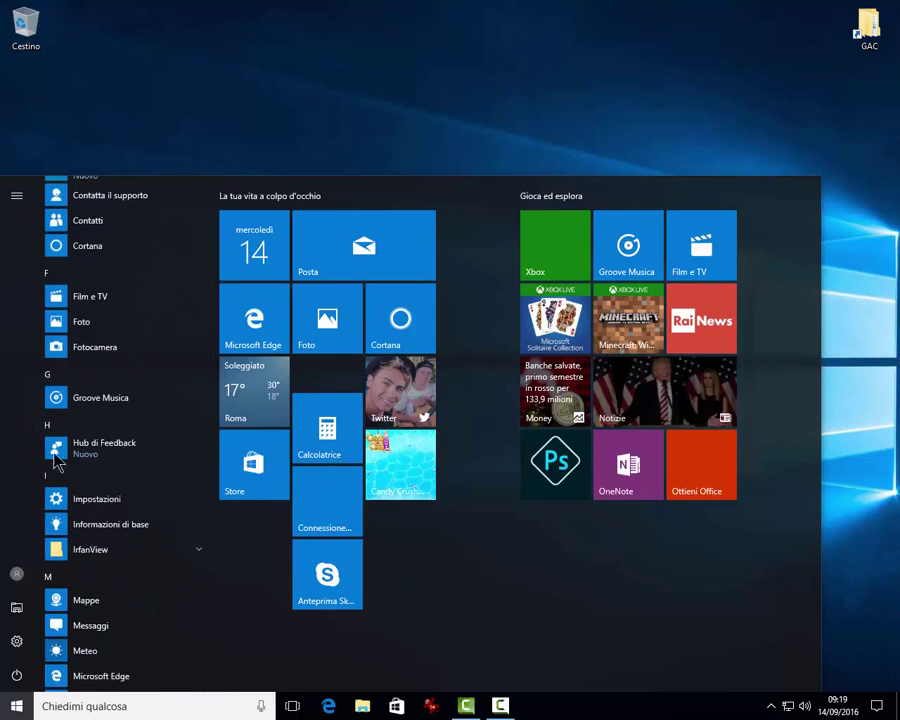
pyautogui.click(200, 556)
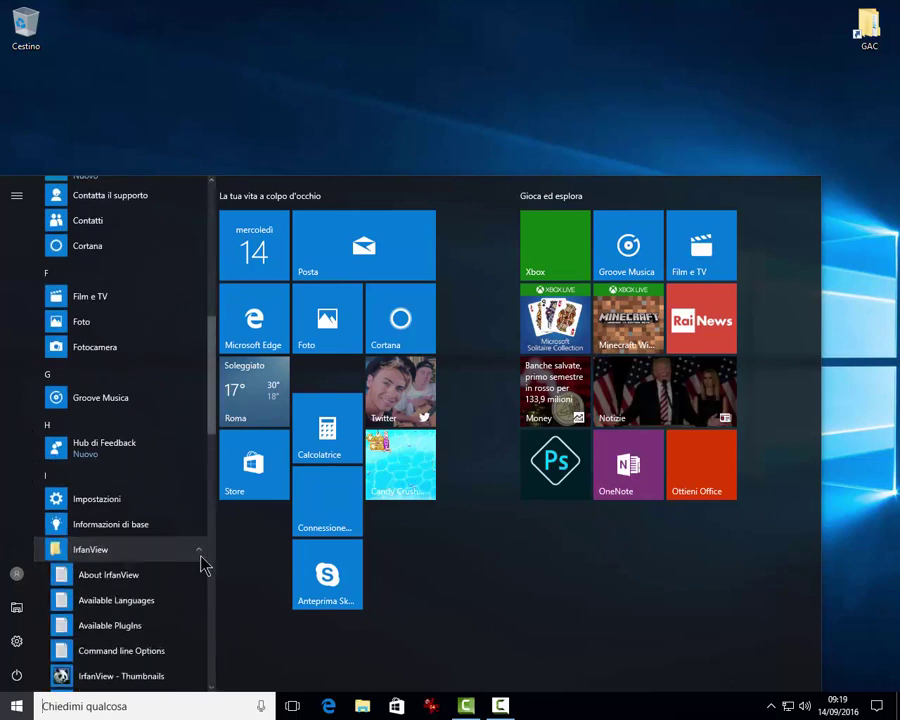
pyautogui.scroll(-3, 200, 565)
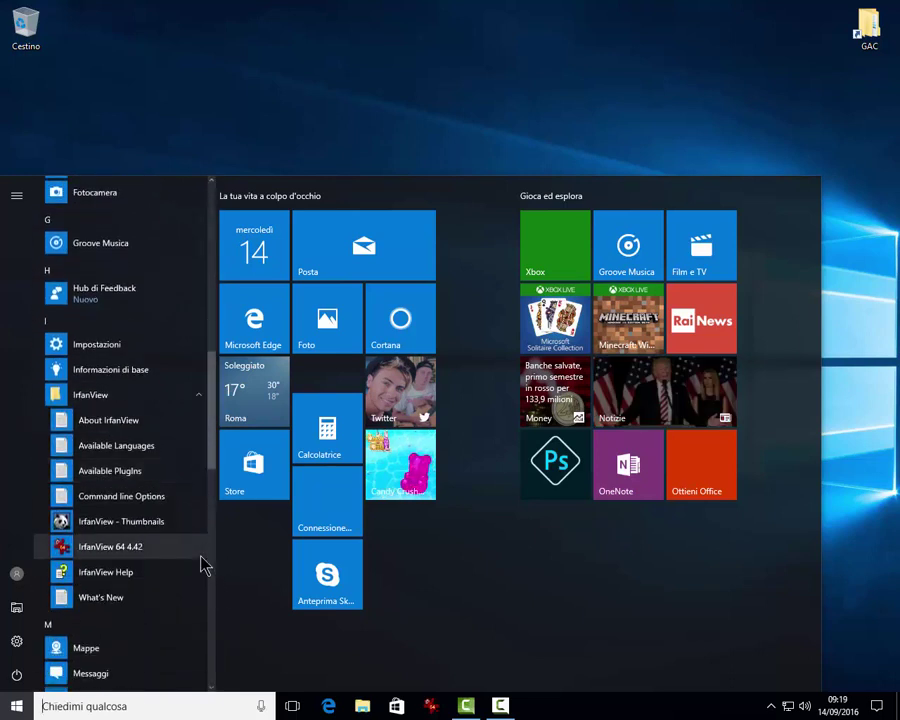
pyautogui.rightClick(82, 549)
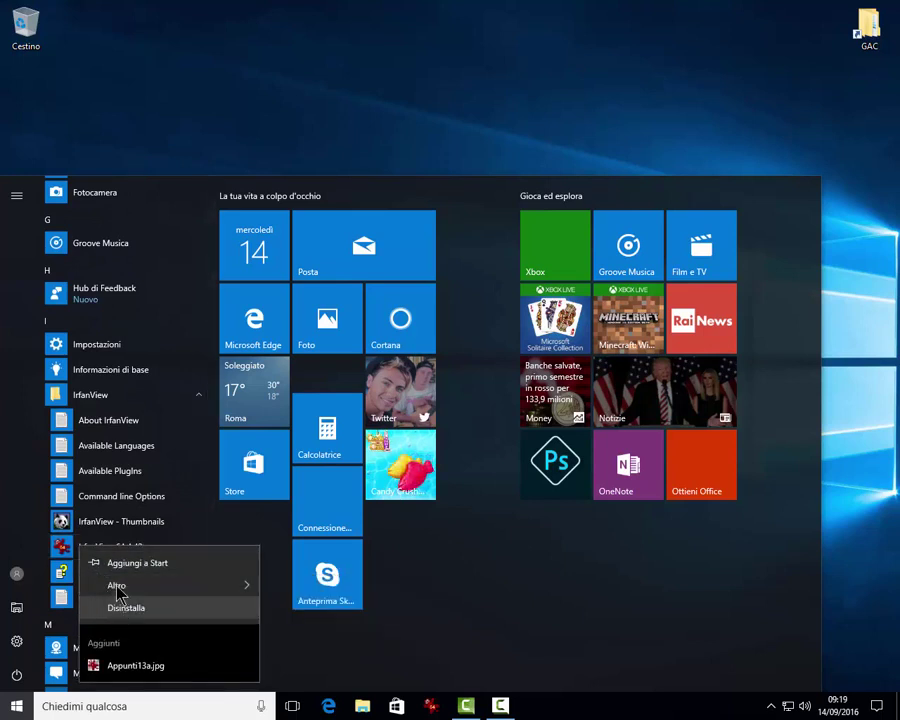
pyautogui.click(492, 476)
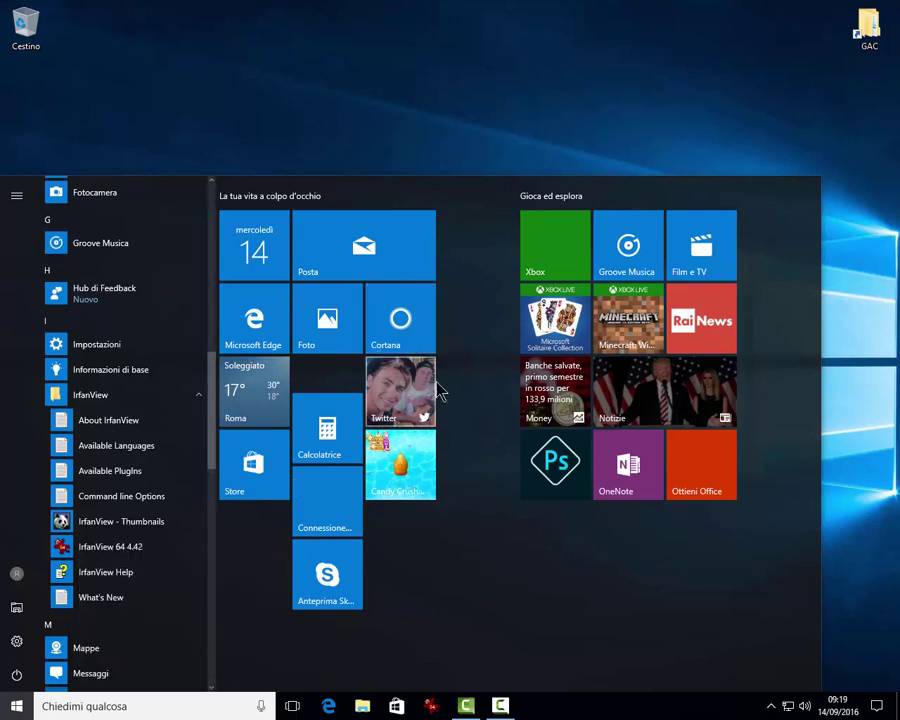
# - View the context options of the Notizie tile in the Start menu and dismiss them
pyautogui.rightClick(670, 400)
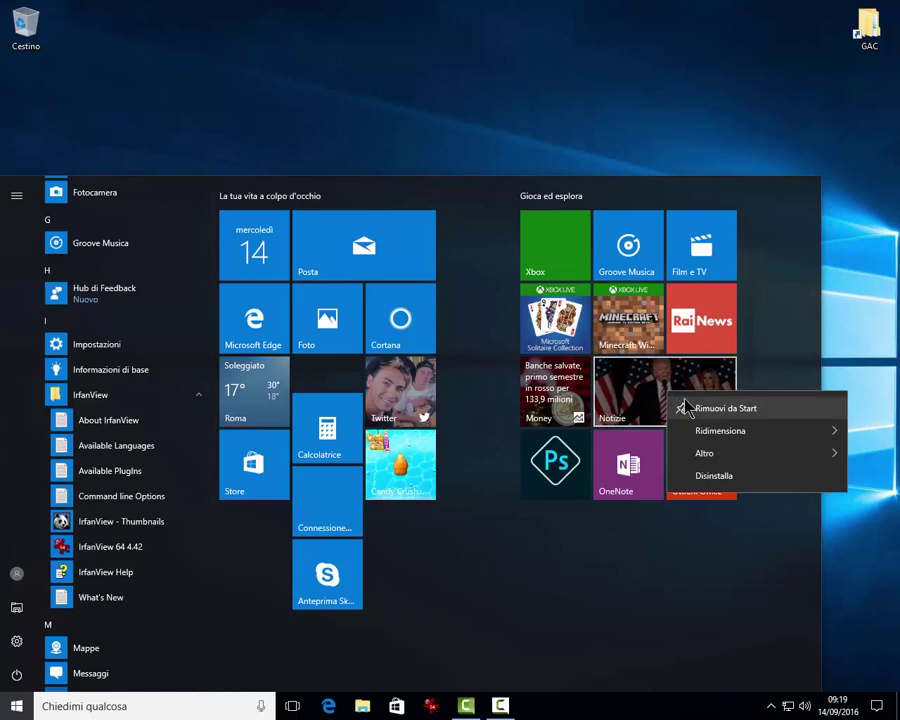
pyautogui.moveTo(707, 438)
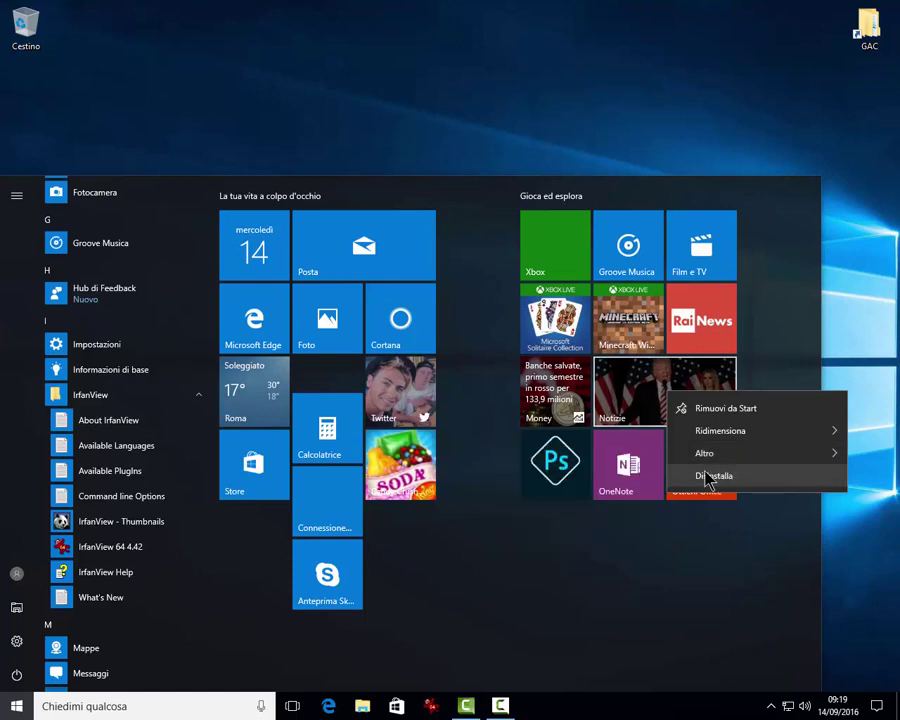
pyautogui.click(392, 477)
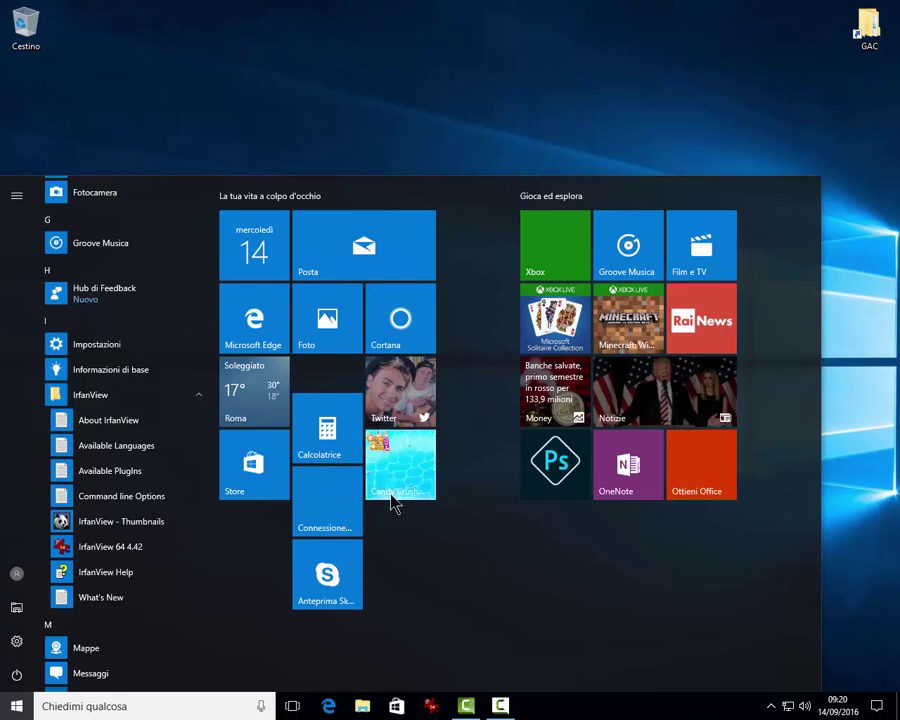
pyautogui.moveTo(388, 476)
pyautogui.mouseDown()
pyautogui.moveTo(418, 509)
pyautogui.moveTo(627, 562)
pyautogui.moveTo(578, 562)
pyautogui.moveTo(530, 546)
pyautogui.moveTo(395, 482)
pyautogui.mouseUp()
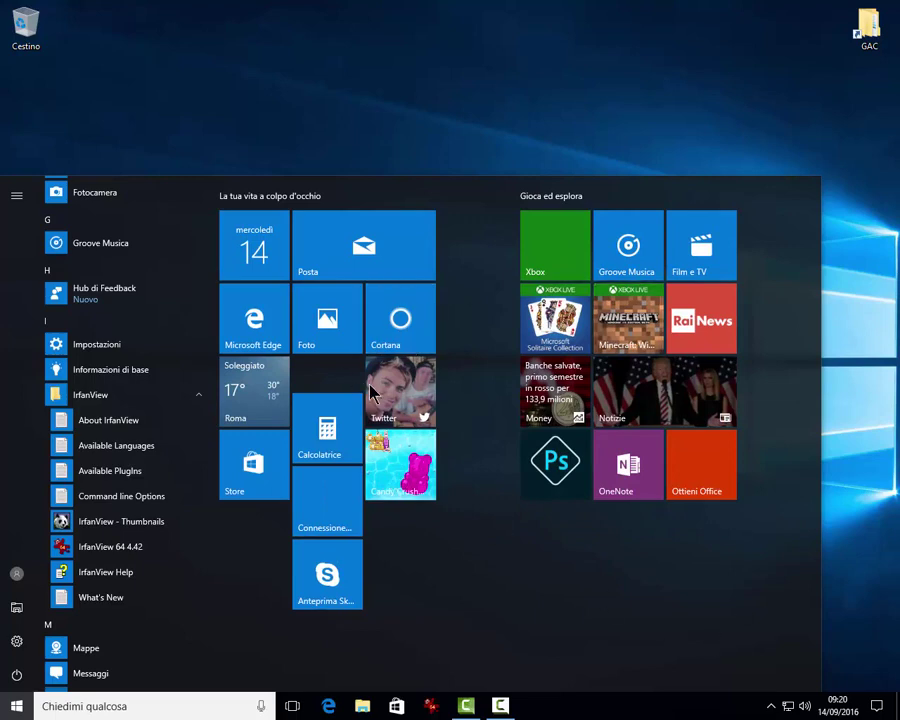
# - View the taskbar's context options and dismiss them without changing anything
pyautogui.rightClick(600, 712)
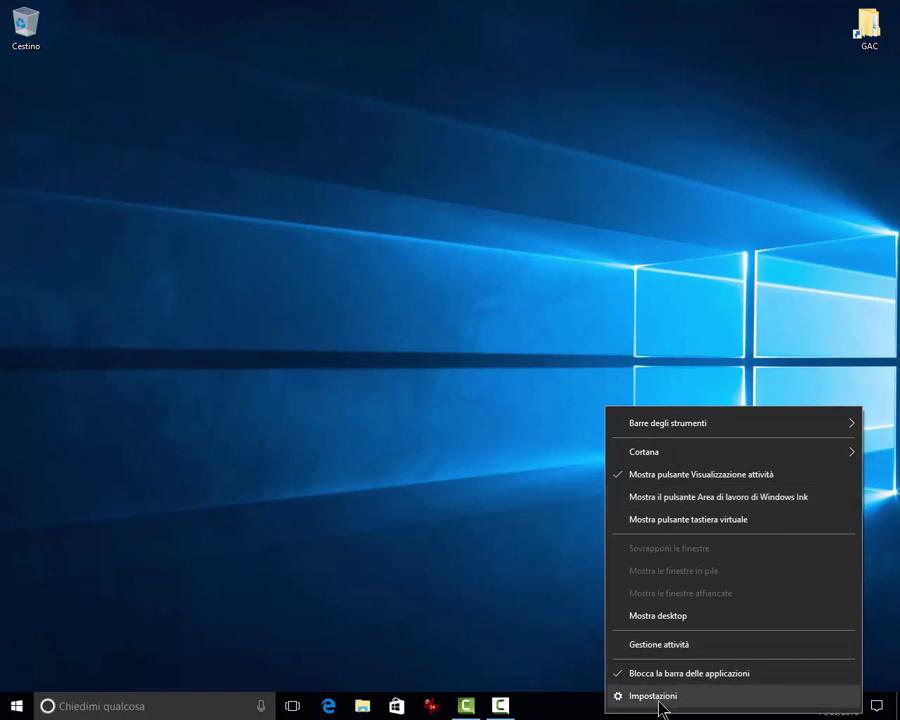
pyautogui.click(452, 669)
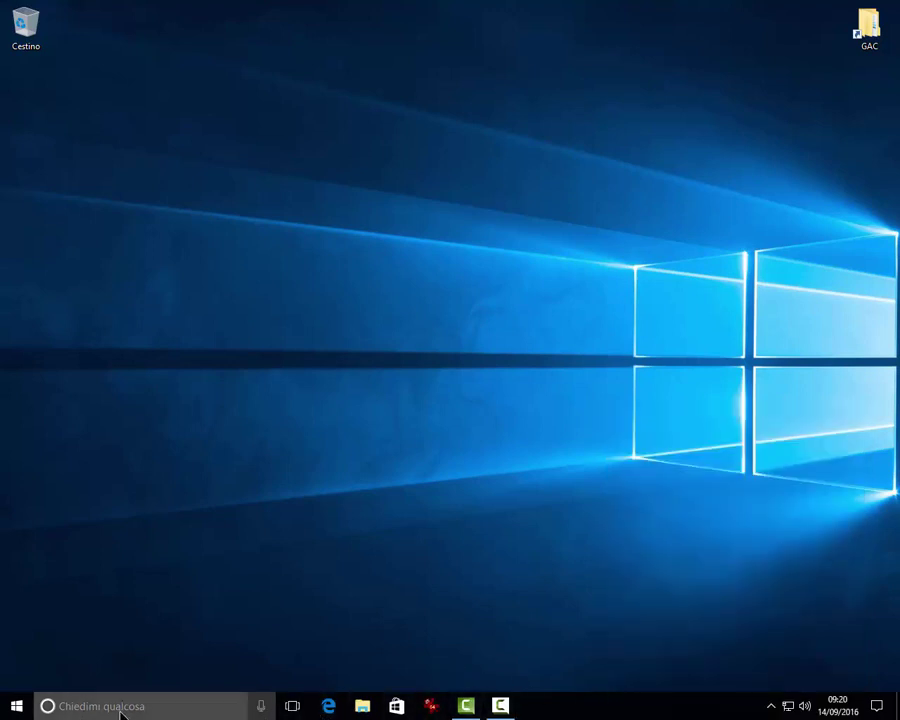
# - Add three new virtual desktops in Task View
pyautogui.click(292, 706)
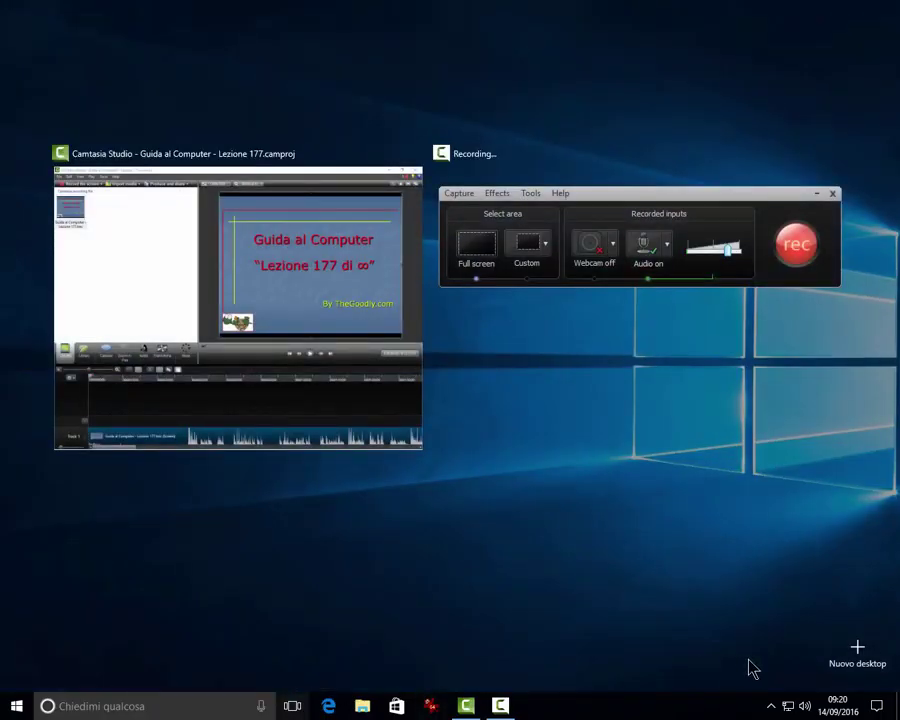
pyautogui.click(866, 666)
pyautogui.click(866, 668)
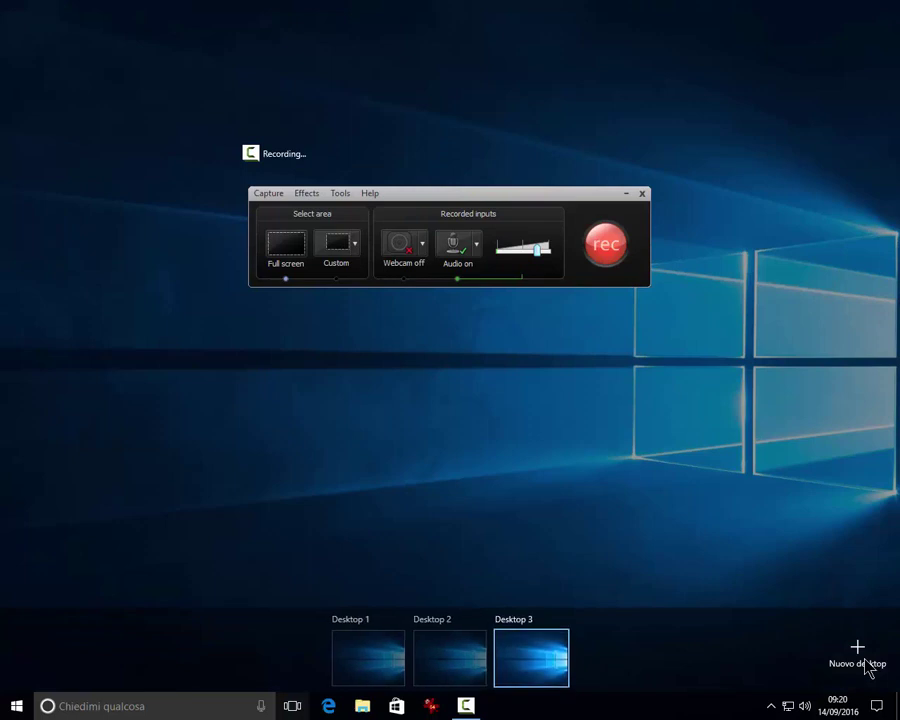
pyautogui.click(866, 668)
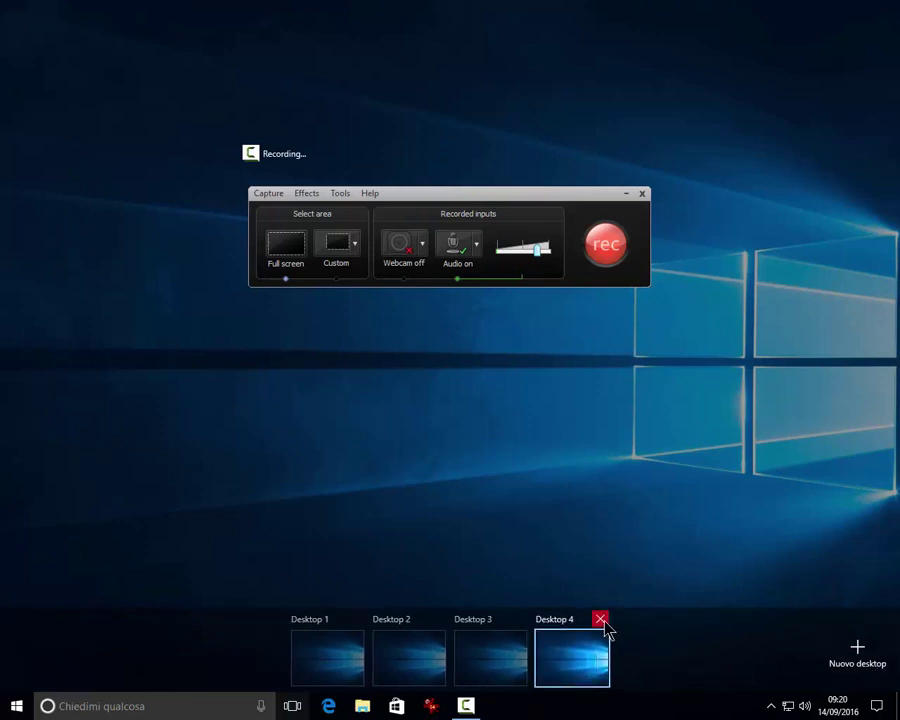
# - Remove the three added virtual desktops and leave Task View
pyautogui.click(601, 620)
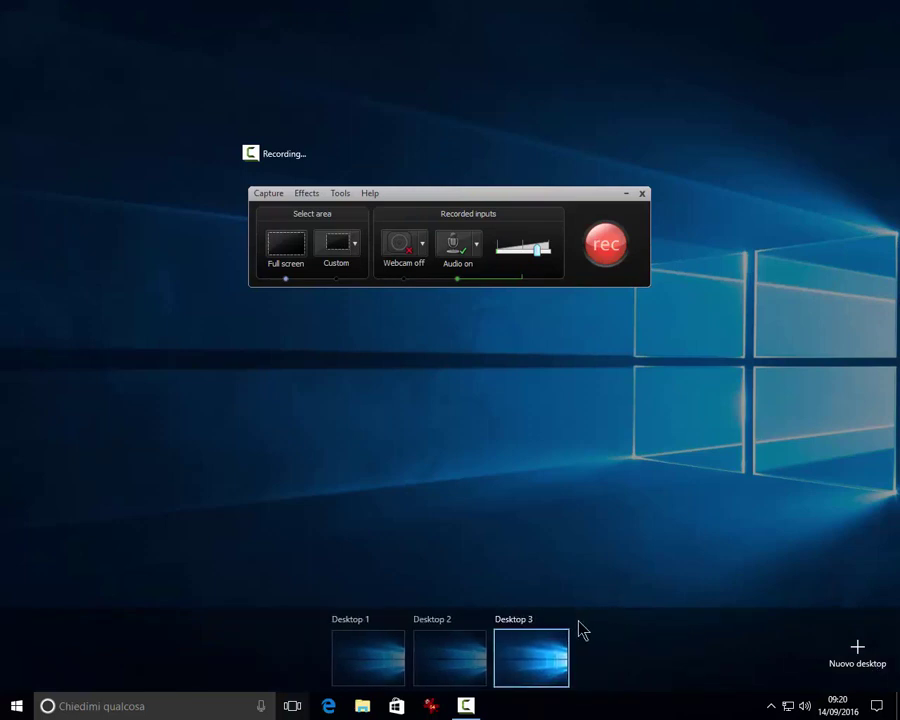
pyautogui.click(558, 620)
pyautogui.click(521, 621)
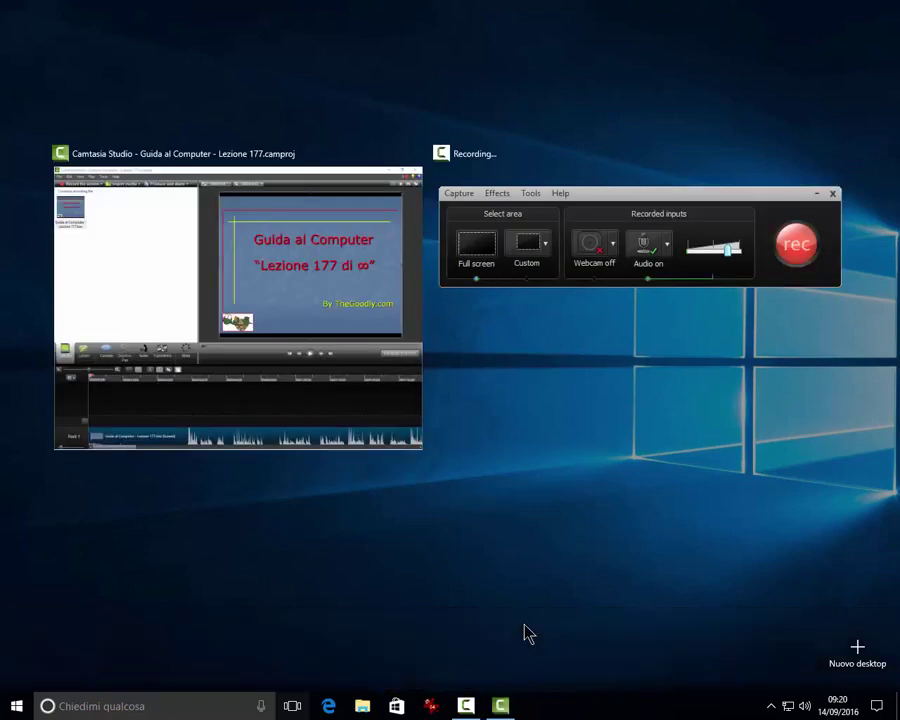
pyautogui.click(503, 640)
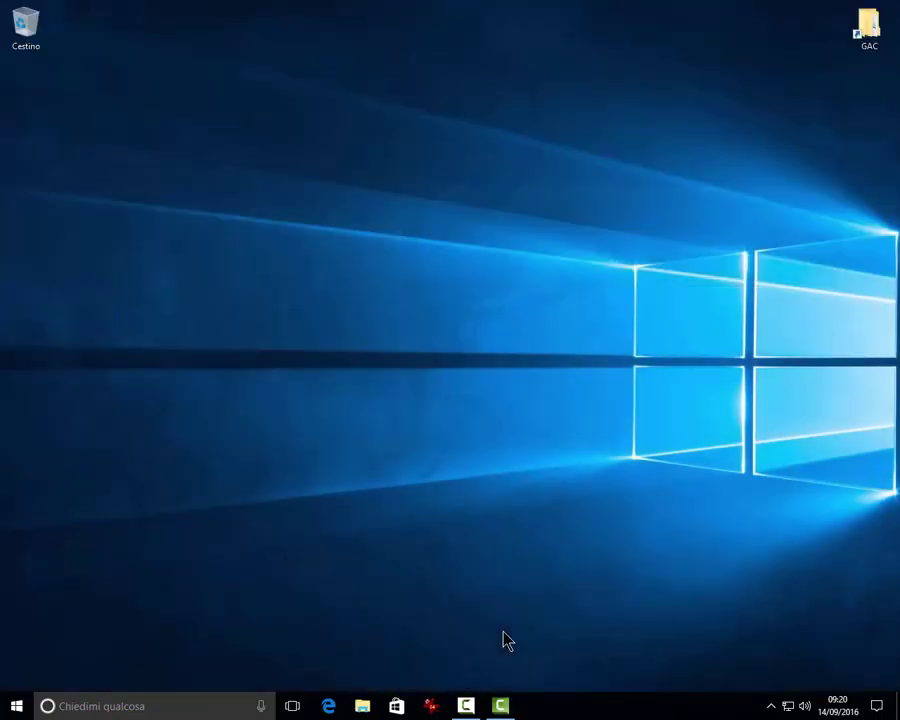
# - Show the hidden notification area icons, then open the notification centre and close it
pyautogui.click(770, 706)
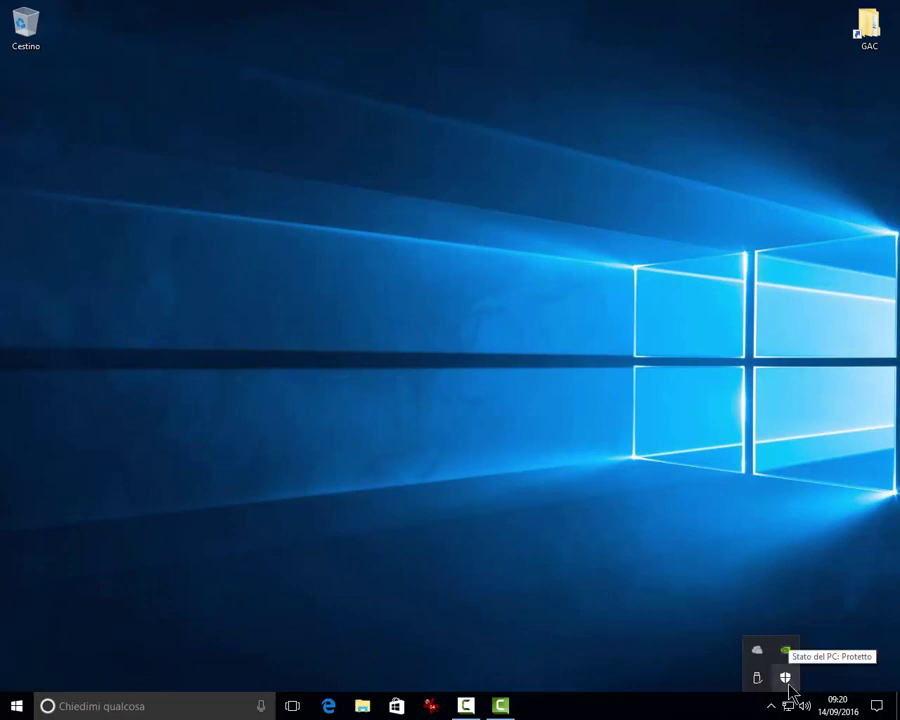
pyautogui.click(877, 706)
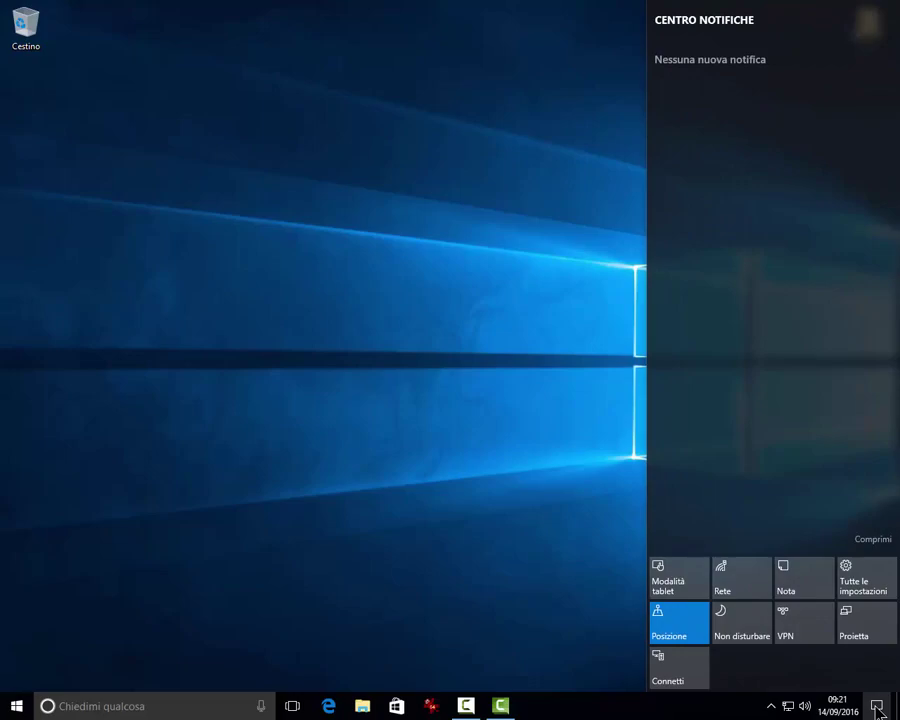
pyautogui.click(438, 562)
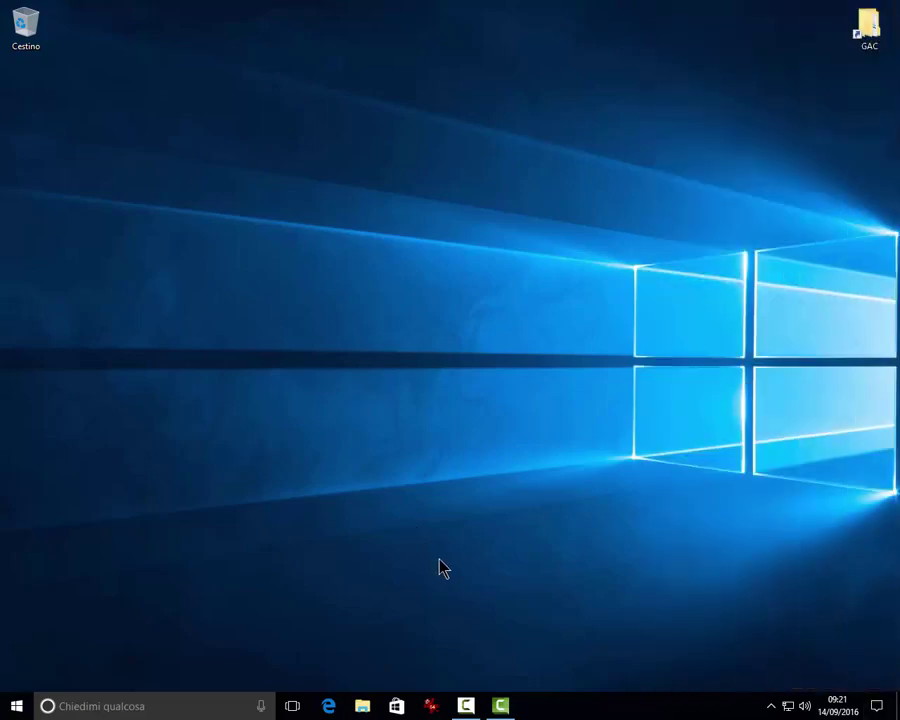